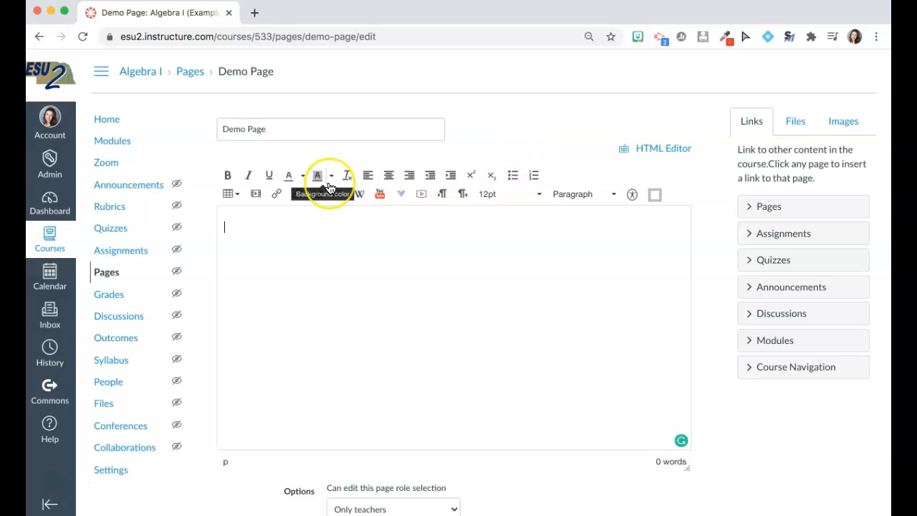
Insert a table with two columns and two rows, and narrow its first column to about a third of the width.
{"action": "left_click", "coordinate": [233, 198]}
{"action": "mouse_move", "coordinate": [243, 215]}
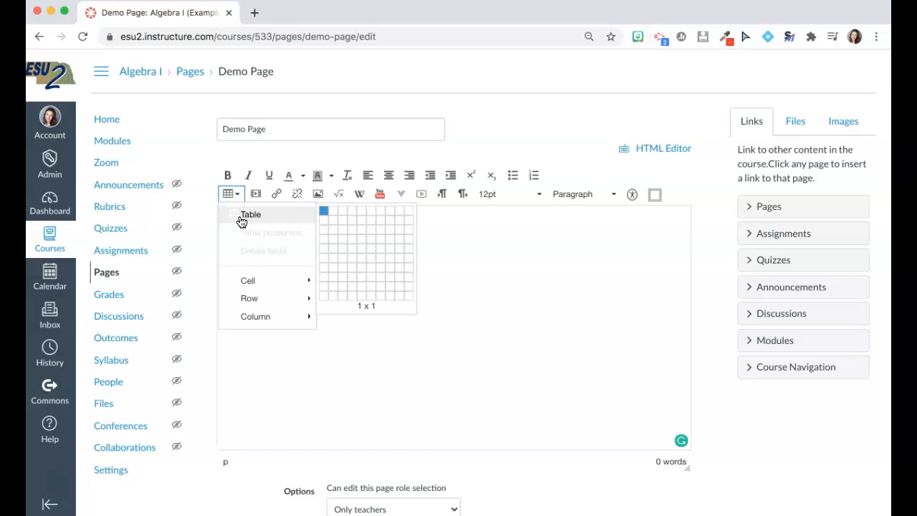
{"action": "left_click", "coordinate": [331, 214]}
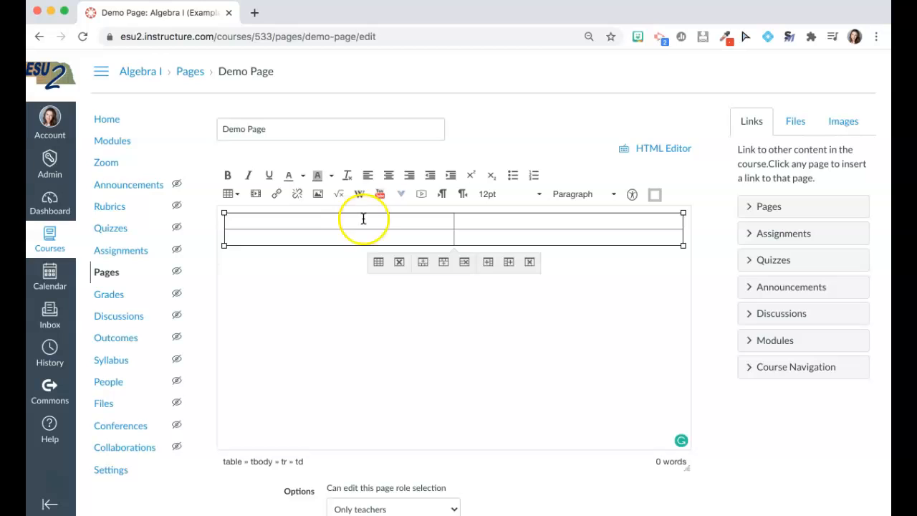
{"action": "left_click", "coordinate": [377, 225]}
{"action": "left_click_drag", "start_coordinate": [377, 226], "coordinate": [376, 225]}
Fill the table's first row with the headings "Day of the Week" and "Class Outline".
{"action": "left_click", "coordinate": [318, 222]}
{"action": "type", "text": "Day"}
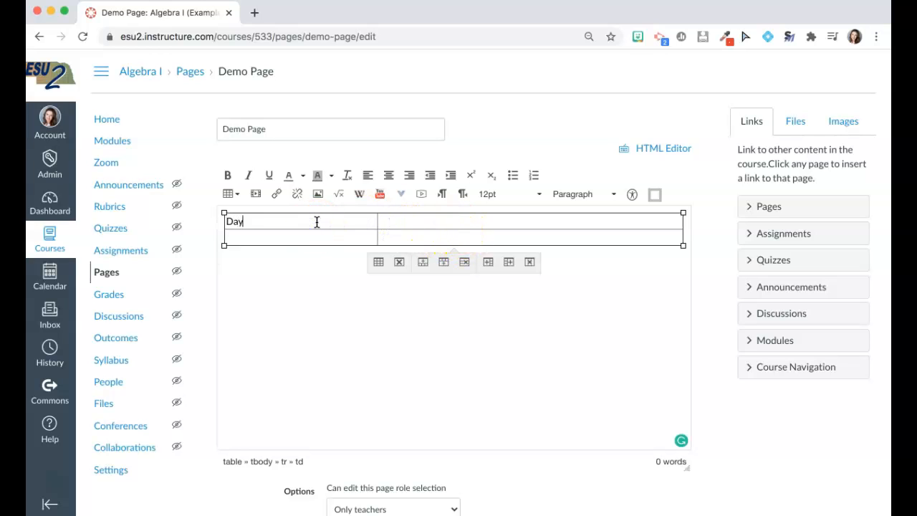
{"action": "type", "text": " of the Week"}
{"action": "key", "text": "Tab"}
{"action": "type", "text": "Class Outline"}
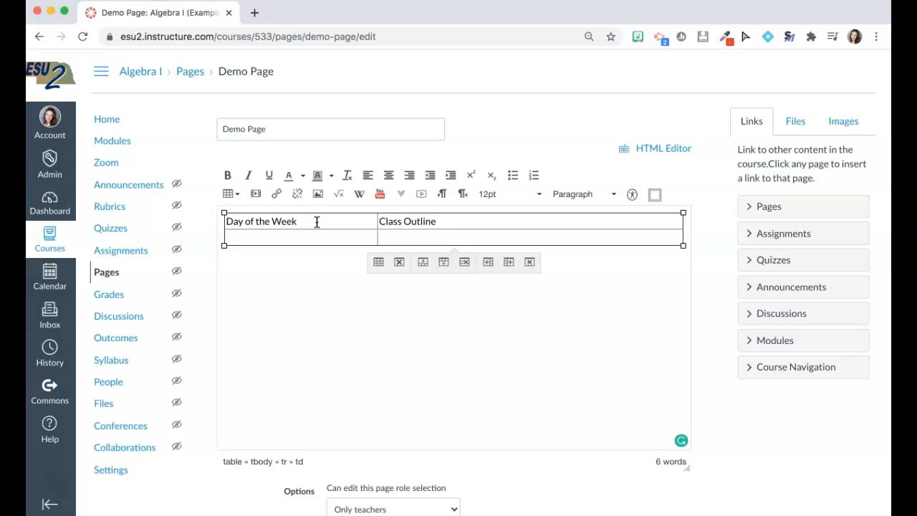
Enable a caption in the table properties and enter "Plans for EDU275 this week" as its text.
{"action": "left_click", "coordinate": [380, 264]}
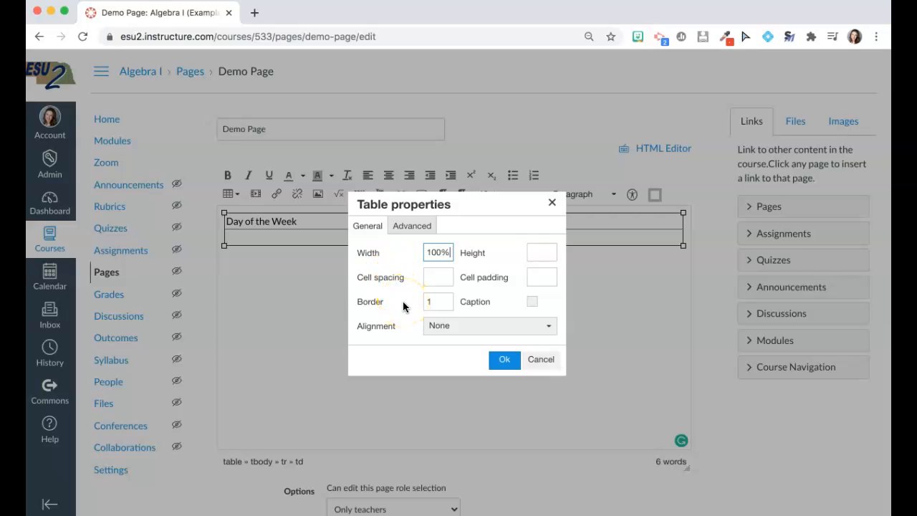
{"action": "left_click", "coordinate": [532, 302]}
{"action": "left_click", "coordinate": [504, 360]}
{"action": "left_click", "coordinate": [416, 218]}
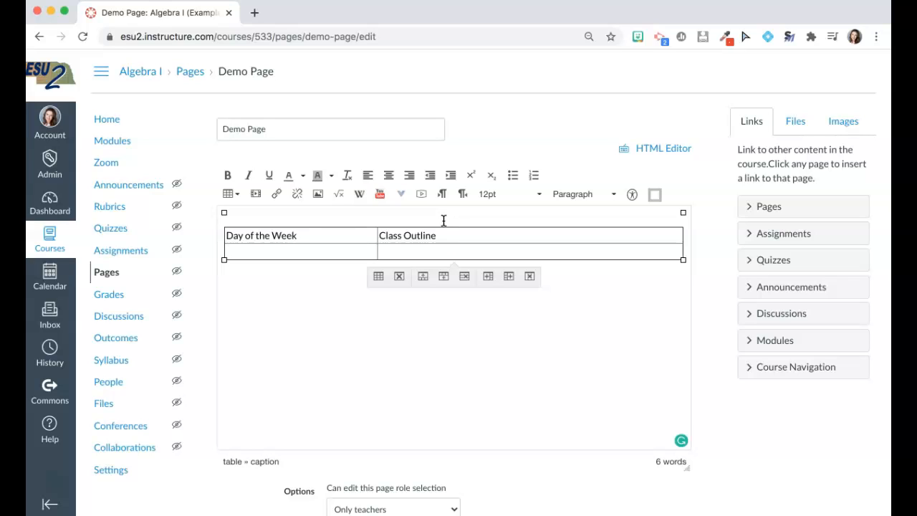
{"action": "type", "text": "Plans for EDU275 this week"}
{"action": "left_click", "coordinate": [401, 332]}
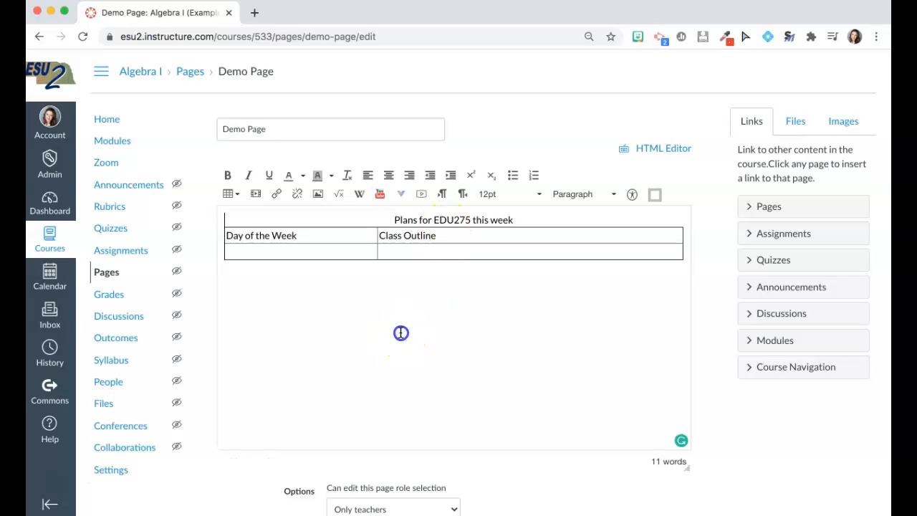
Add an empty paragraph below the table.
{"action": "left_click", "coordinate": [398, 239]}
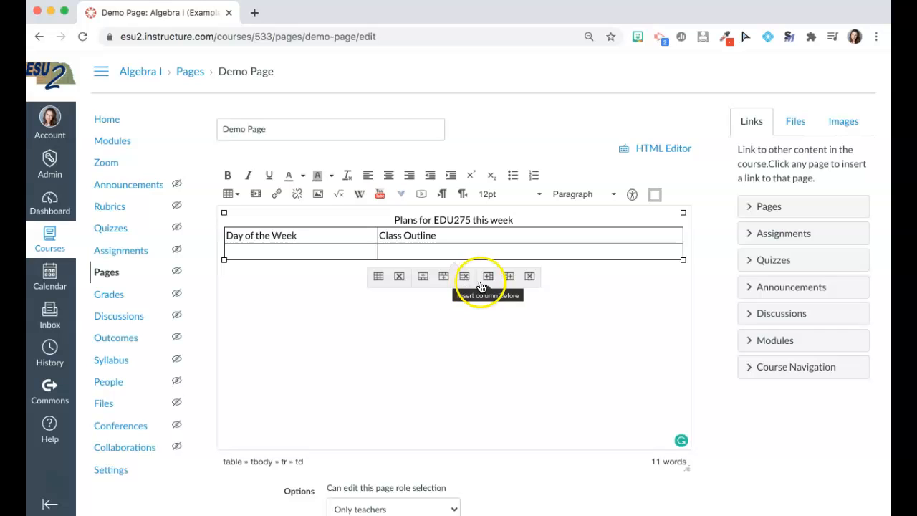
{"action": "left_click", "coordinate": [420, 312]}
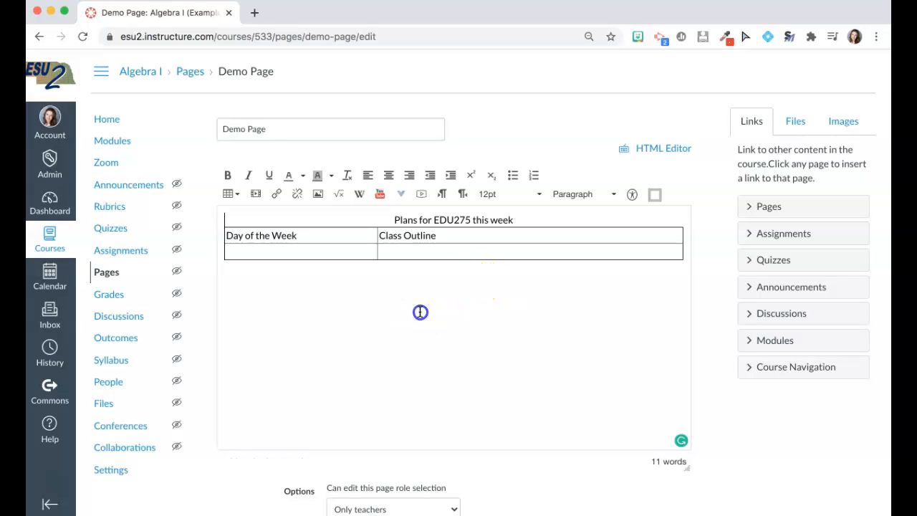
{"action": "left_click", "coordinate": [687, 258]}
{"action": "key", "text": "Return"}
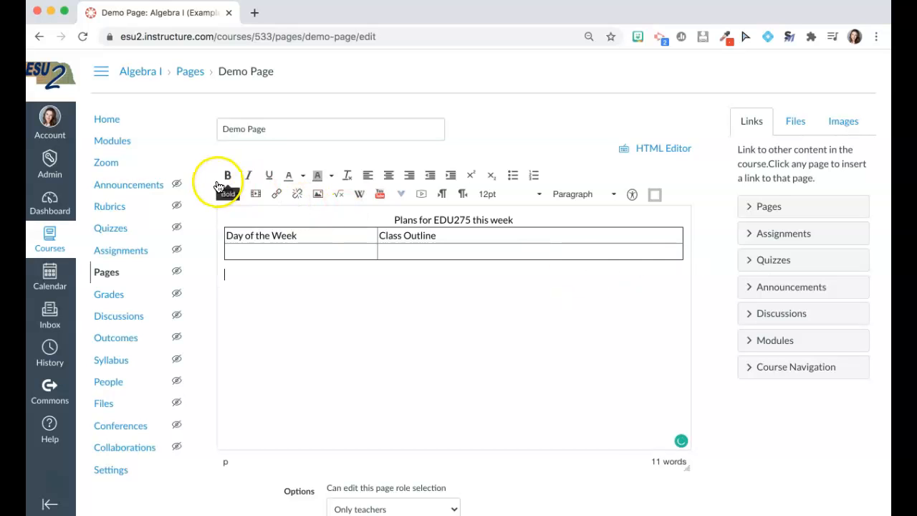
{"action": "left_click", "coordinate": [256, 194]}
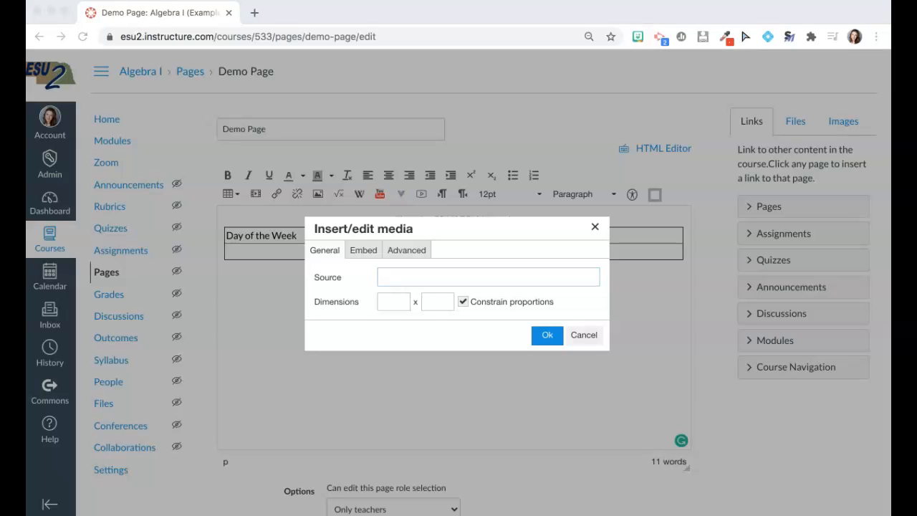
{"action": "left_click", "coordinate": [405, 282]}
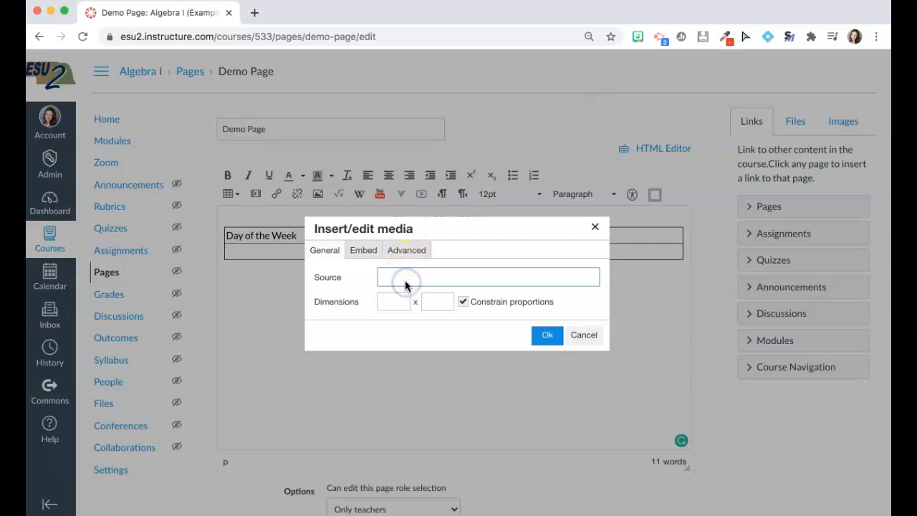
{"action": "type", "text": "https://www.youtube.com/watch?v=JrolgDL5v3w"}
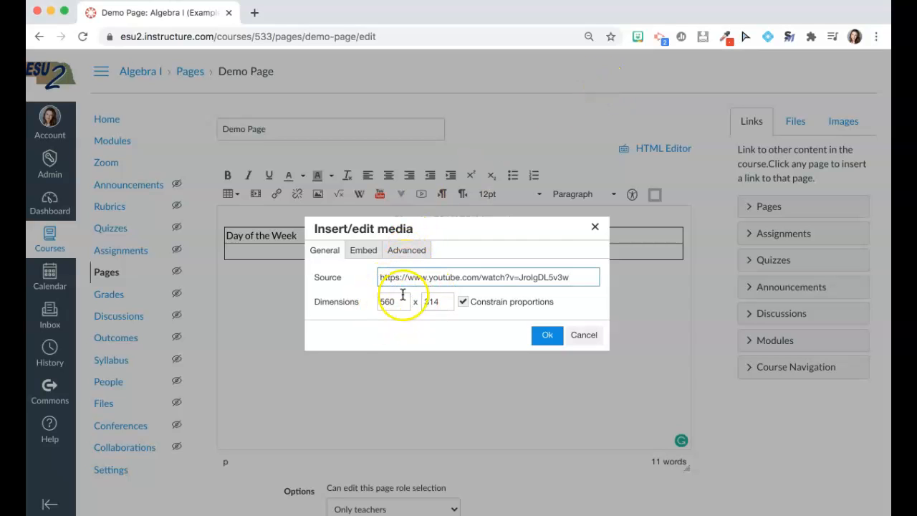
{"action": "left_click", "coordinate": [464, 302]}
{"action": "left_click", "coordinate": [463, 302]}
{"action": "double_click", "coordinate": [394, 302]}
{"action": "type", "text": "650"}
{"action": "key", "text": "Tab"}
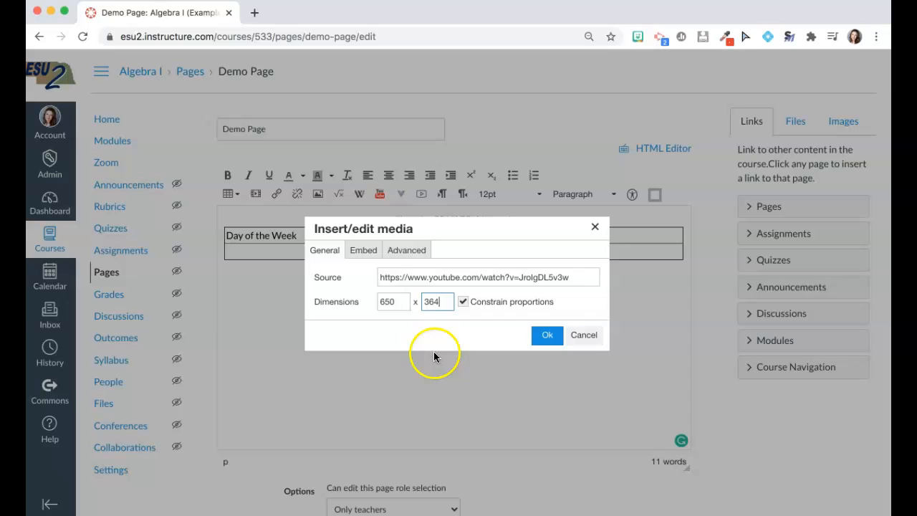
{"action": "left_click", "coordinate": [542, 336]}
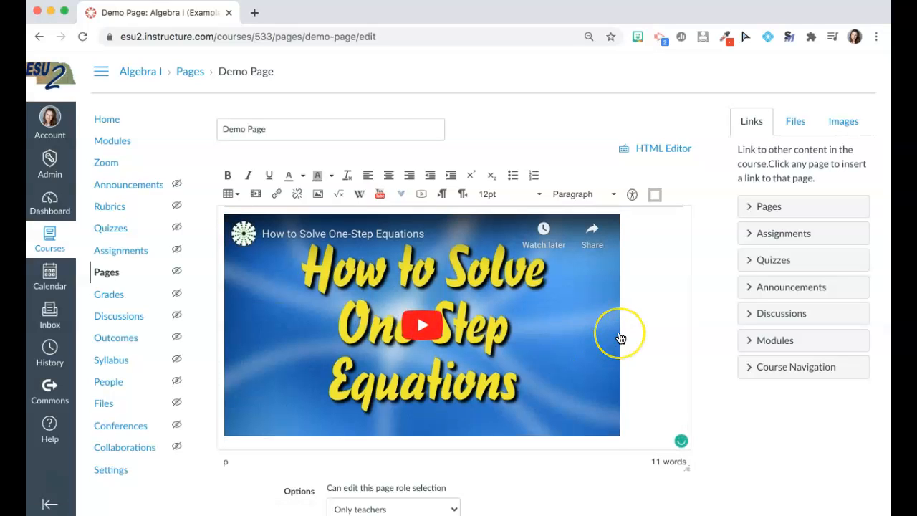
Delete the video inserted below the table.
{"action": "scroll", "coordinate": [618, 332], "scroll_direction": "up", "scroll_amount": 2}
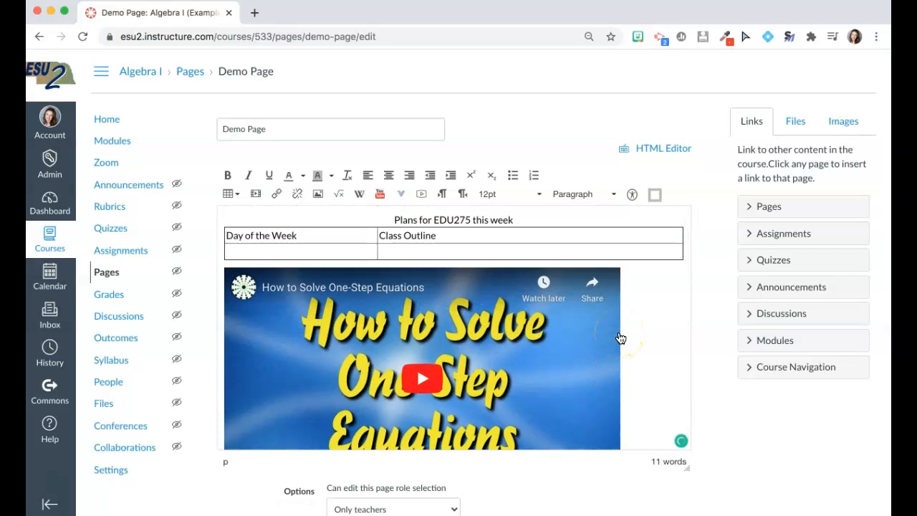
{"action": "left_click", "coordinate": [647, 329]}
{"action": "key", "text": "BackSpace"}
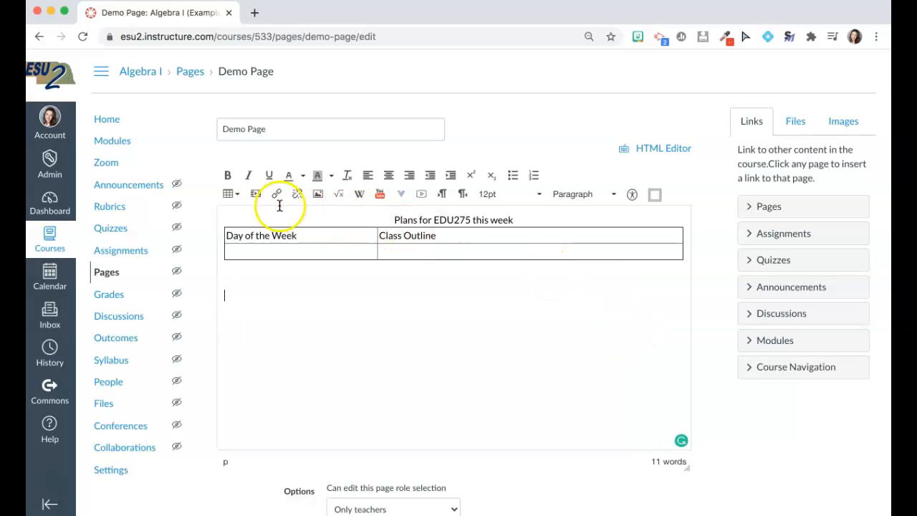
Insert the same YouTube video below the table through its iframe embed code, 560 wide and 315 high.
{"action": "left_click", "coordinate": [255, 194]}
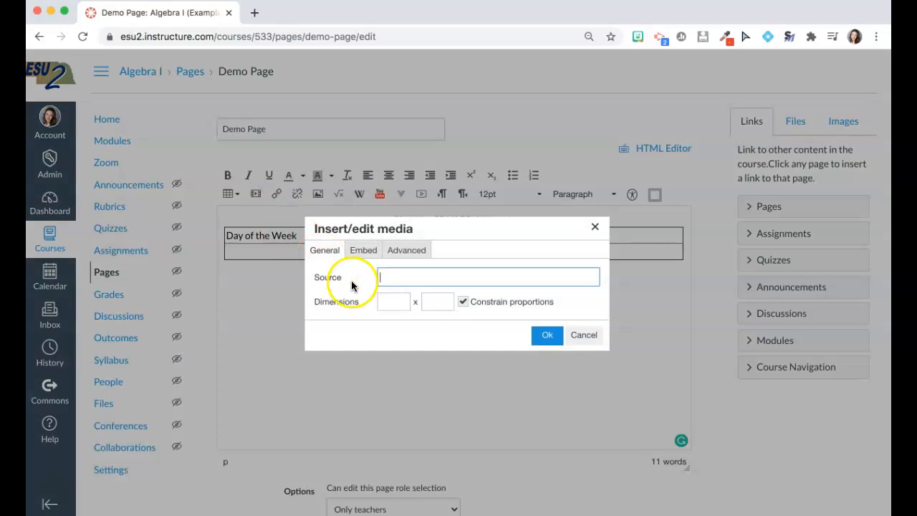
{"action": "left_click", "coordinate": [364, 250]}
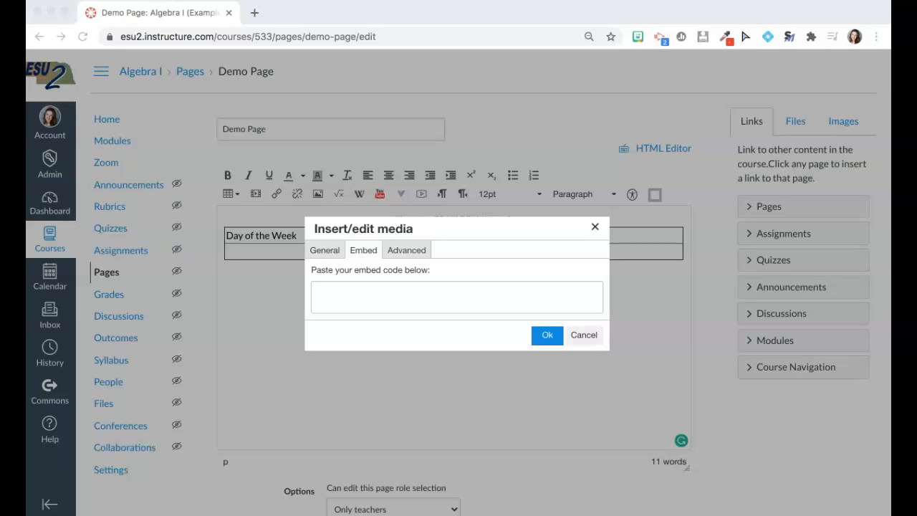
{"action": "left_click", "coordinate": [431, 289]}
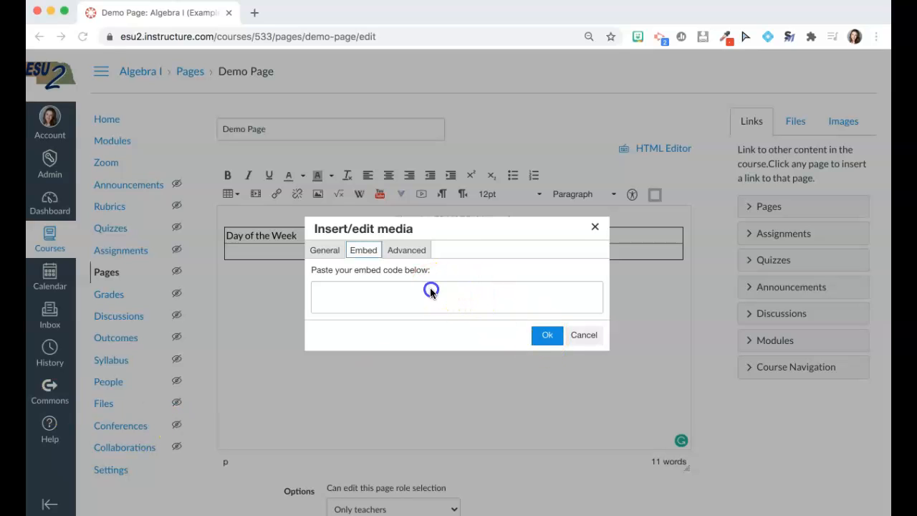
{"action": "type", "text": "<iframe width=\"560\" height=\"315\" src=\"https://www.youtube.com/embed/JrolgDL5v3w\" frameborder=\"0\" allow=\"accelerometer; autoplay; clipboard-write; encrypted-media; gyroscope; picture-in-picture\" allowfullscreen></iframe>"}
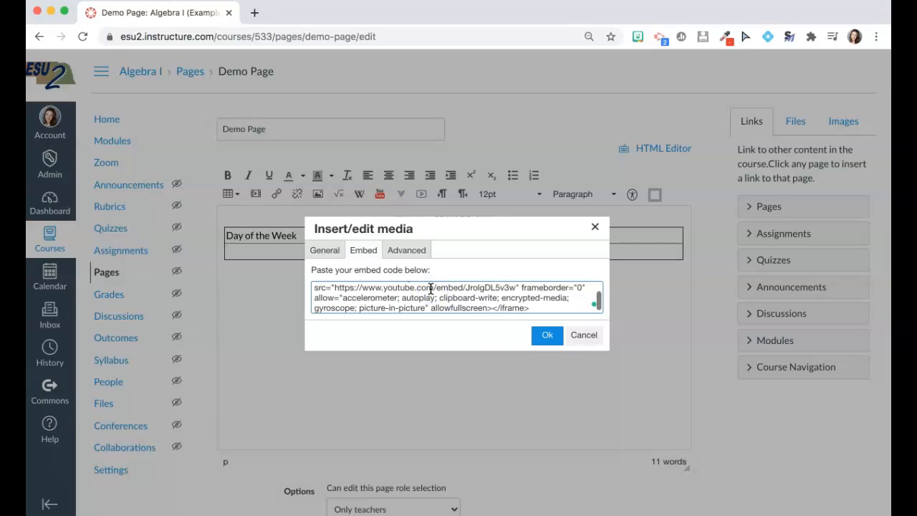
{"action": "left_click", "coordinate": [544, 337]}
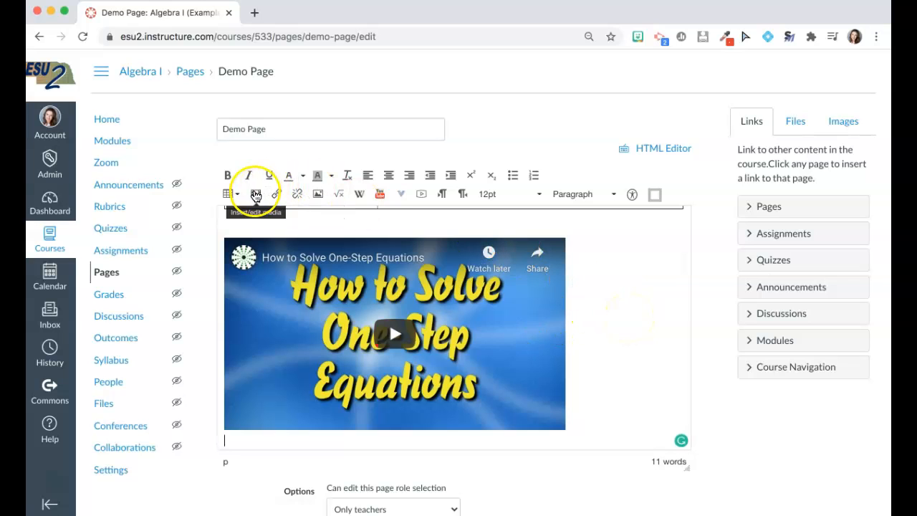
Remove the embedded video from the page.
{"action": "left_click", "coordinate": [617, 304]}
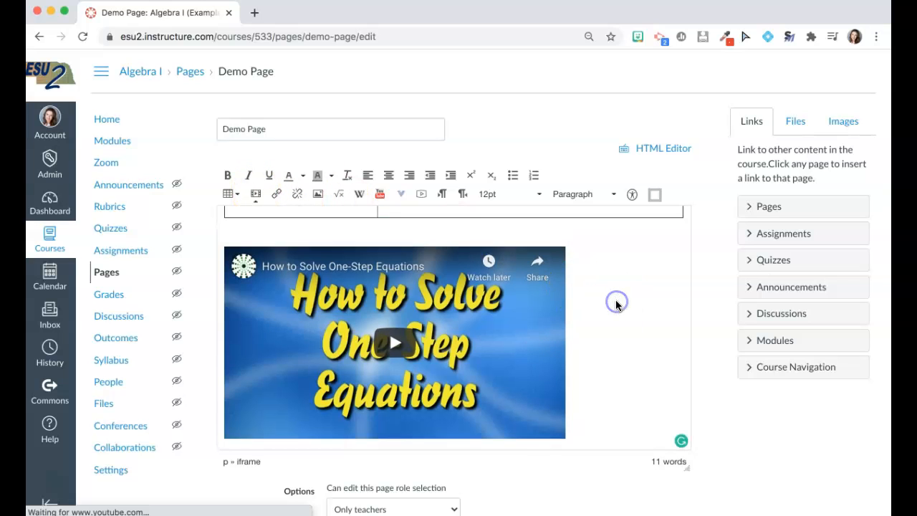
{"action": "left_click", "coordinate": [459, 240]}
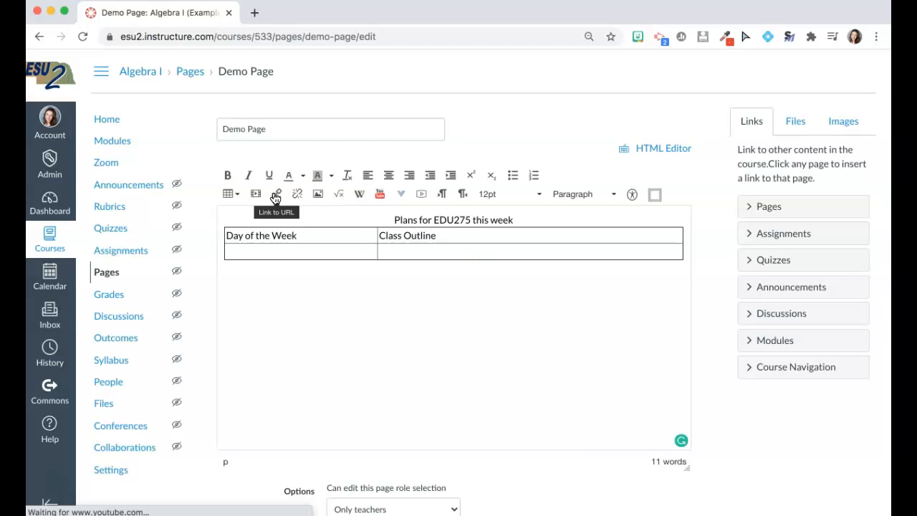
Write the sentence "Please visit the greatest ALGEBRA SITE ever!!" below the table.
{"action": "left_click", "coordinate": [285, 298]}
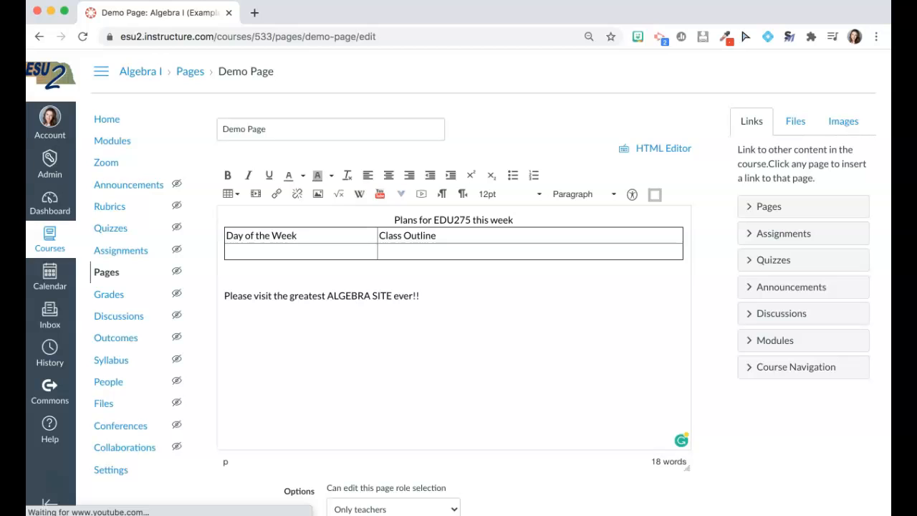
{"action": "left_click", "coordinate": [52, 487]}
{"action": "left_click", "coordinate": [329, 298]}
{"action": "left_click_drag", "start_coordinate": [339, 296], "coordinate": [391, 295]}
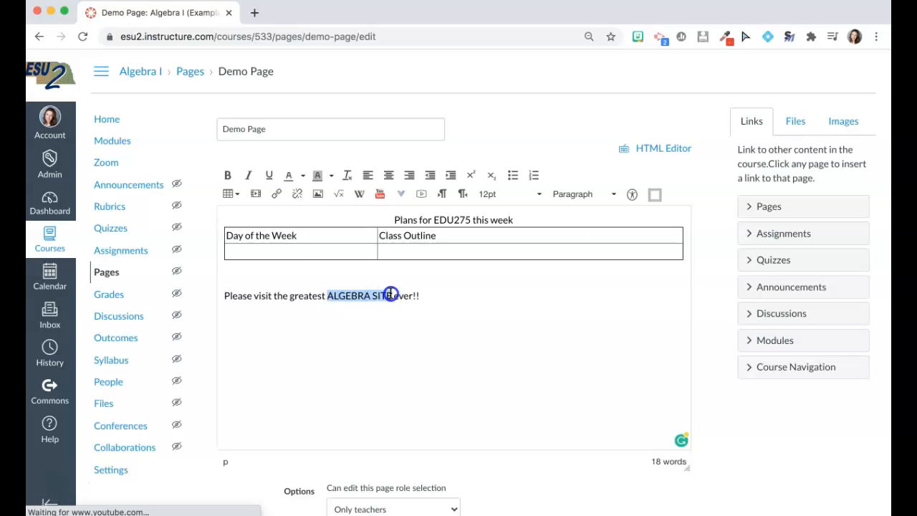
{"action": "left_click", "coordinate": [275, 196]}
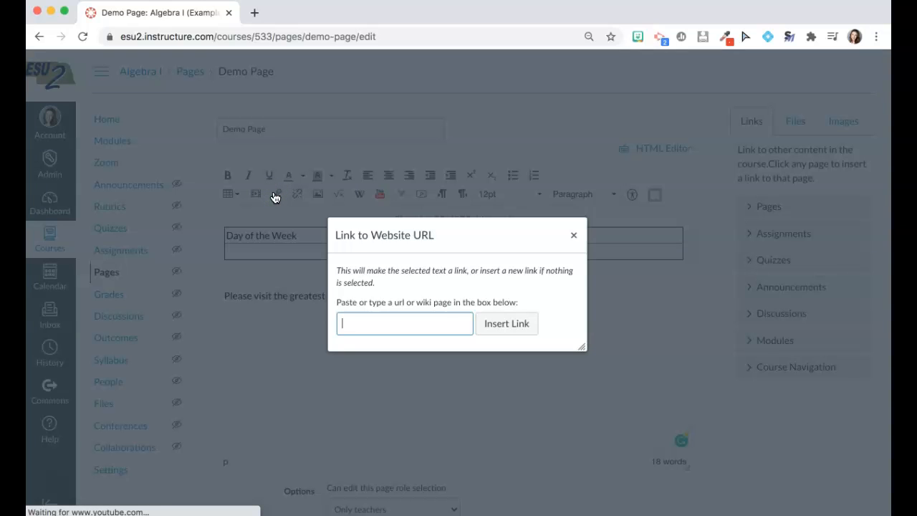
{"action": "type", "text": "https://www.khanacademy.org/math/algebra"}
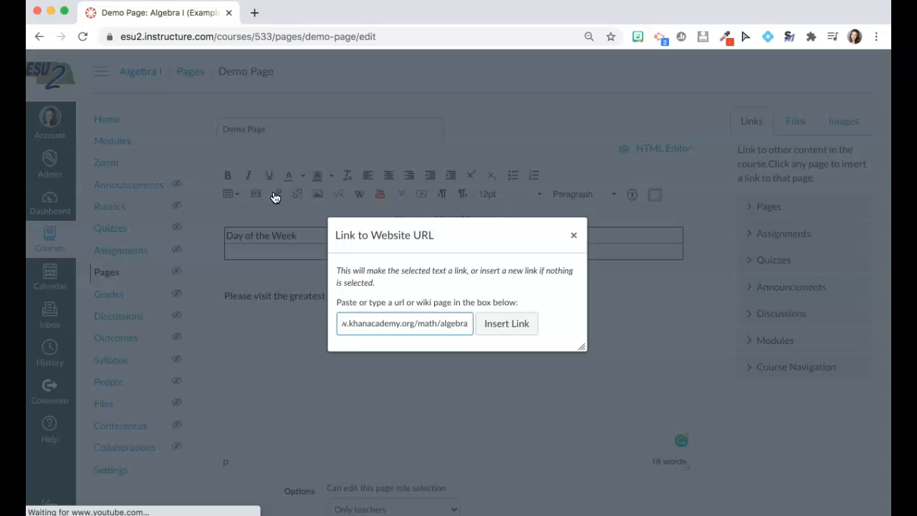
{"action": "left_click", "coordinate": [516, 323]}
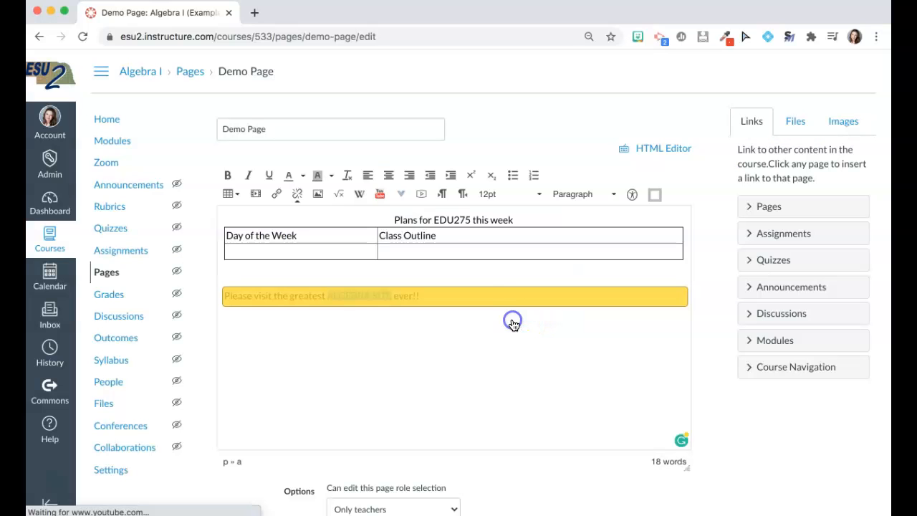
{"action": "left_click", "coordinate": [510, 320]}
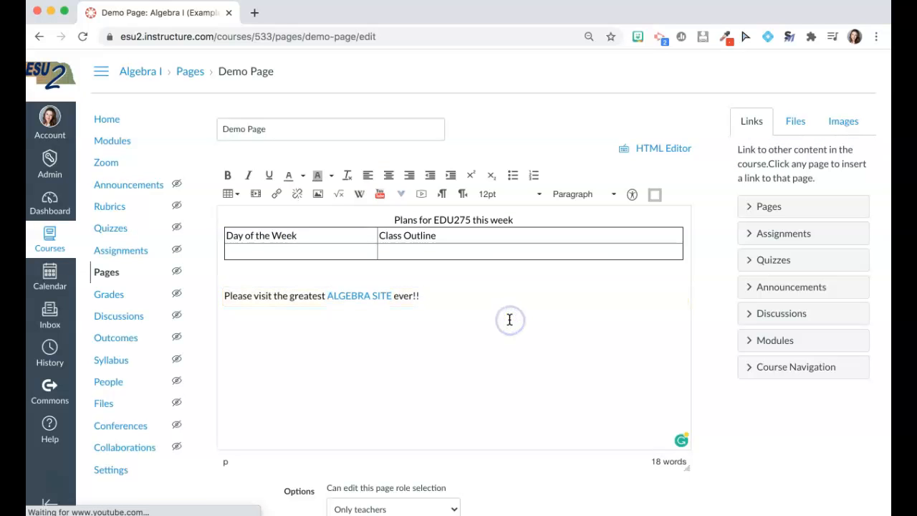
Try New window as the target of the ALGEBRA SITE link and discard the change.
{"action": "left_click", "coordinate": [359, 297]}
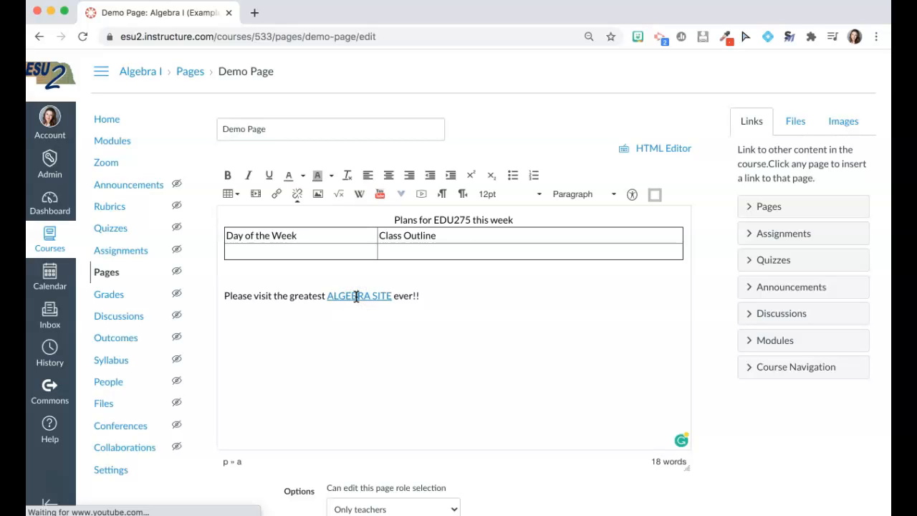
{"action": "double_click", "coordinate": [356, 296]}
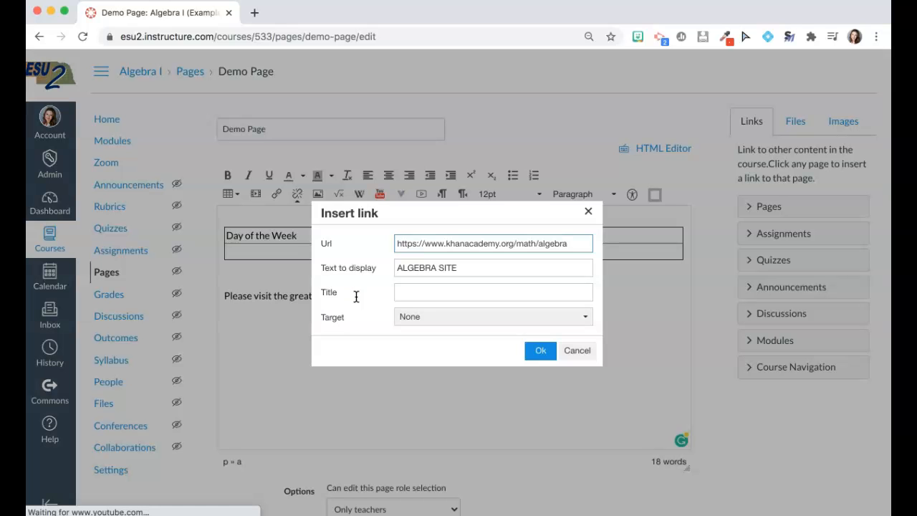
{"action": "left_click", "coordinate": [424, 318]}
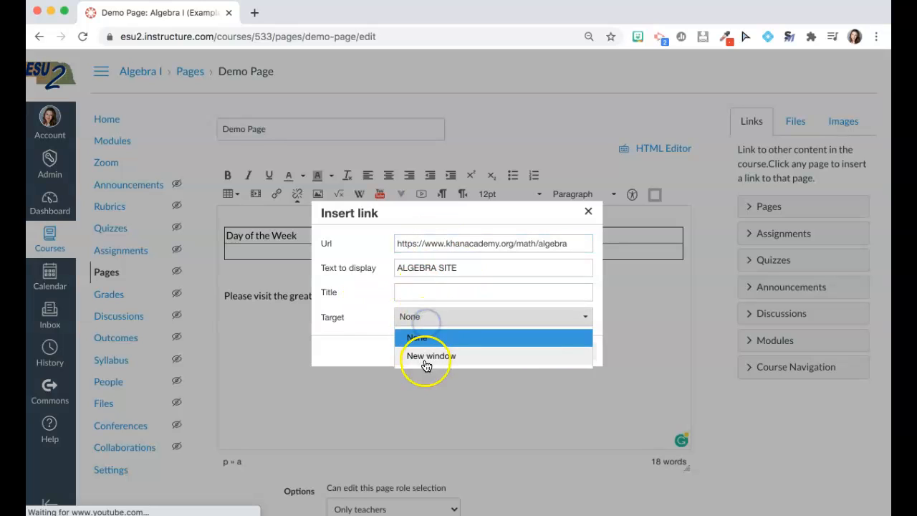
{"action": "left_click", "coordinate": [426, 356]}
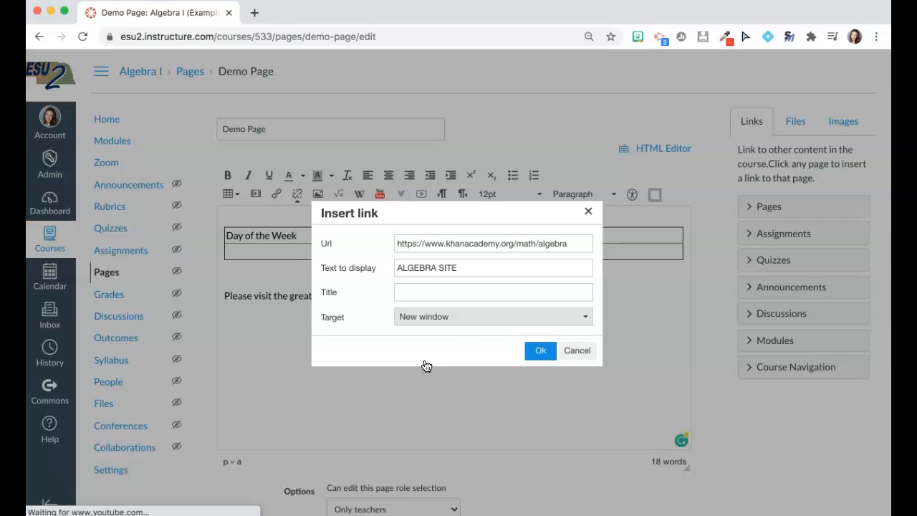
{"action": "left_click", "coordinate": [585, 349]}
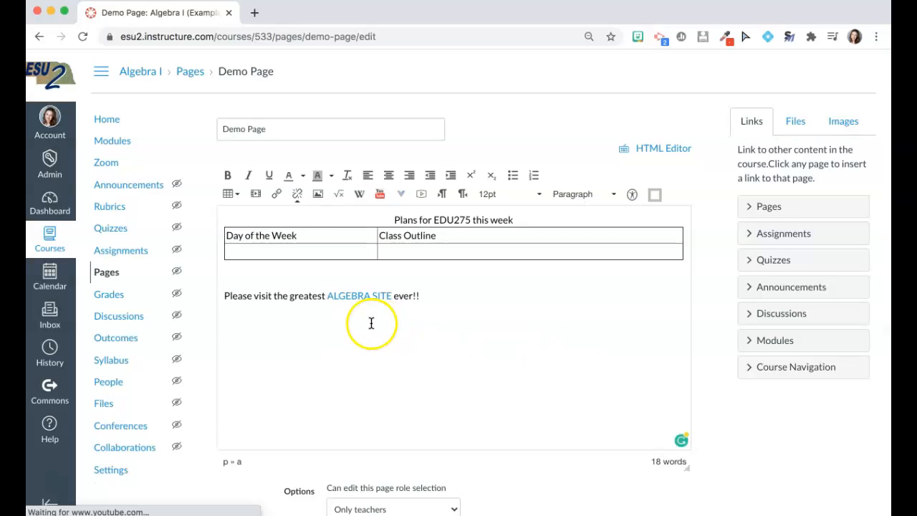
Set the target of the ALGEBRA SITE link to New window.
{"action": "left_click", "coordinate": [359, 295]}
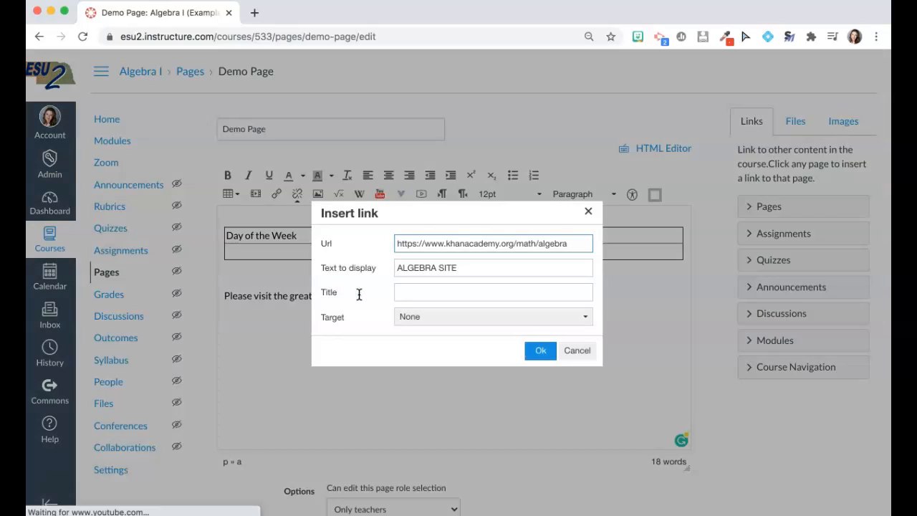
{"action": "left_click", "coordinate": [399, 316]}
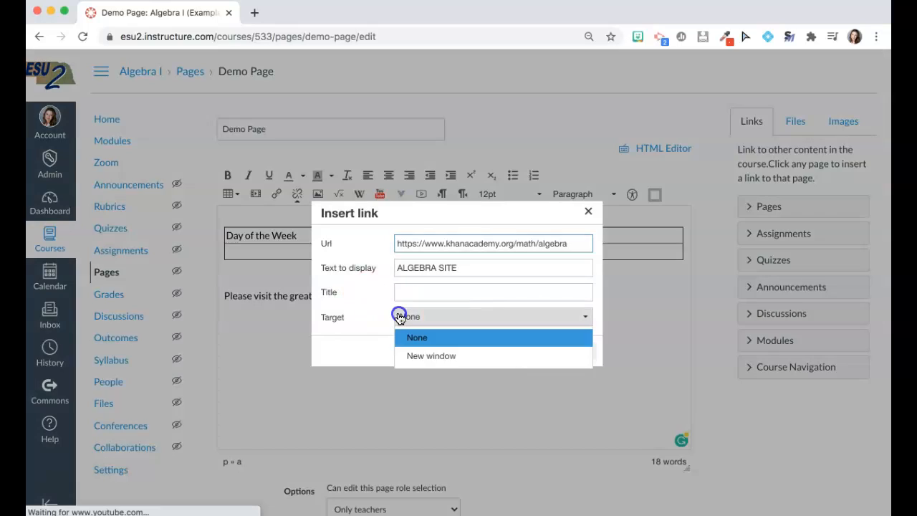
{"action": "left_click", "coordinate": [422, 351]}
{"action": "left_click", "coordinate": [543, 351]}
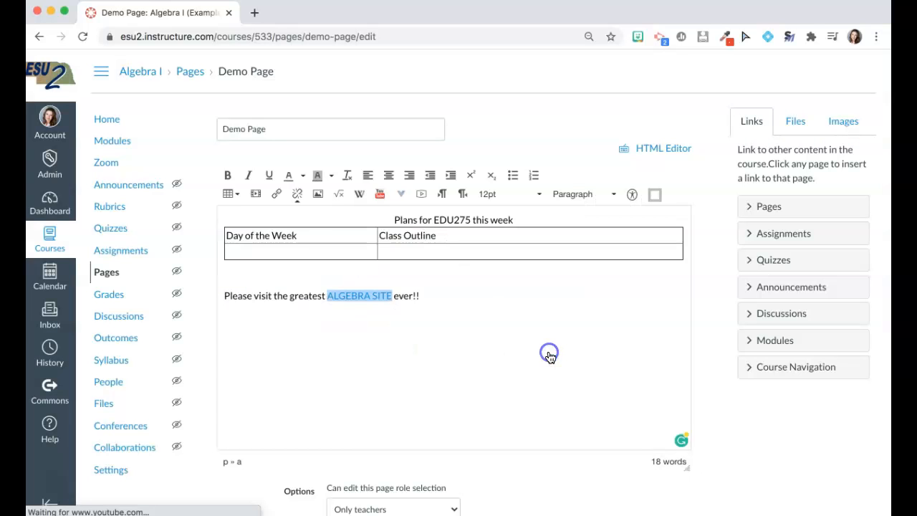
{"action": "left_click", "coordinate": [465, 297]}
Save the page, test the ALGEBRA SITE link and return to the course page.
{"action": "scroll", "coordinate": [791, 425], "scroll_direction": "down", "scroll_amount": 3}
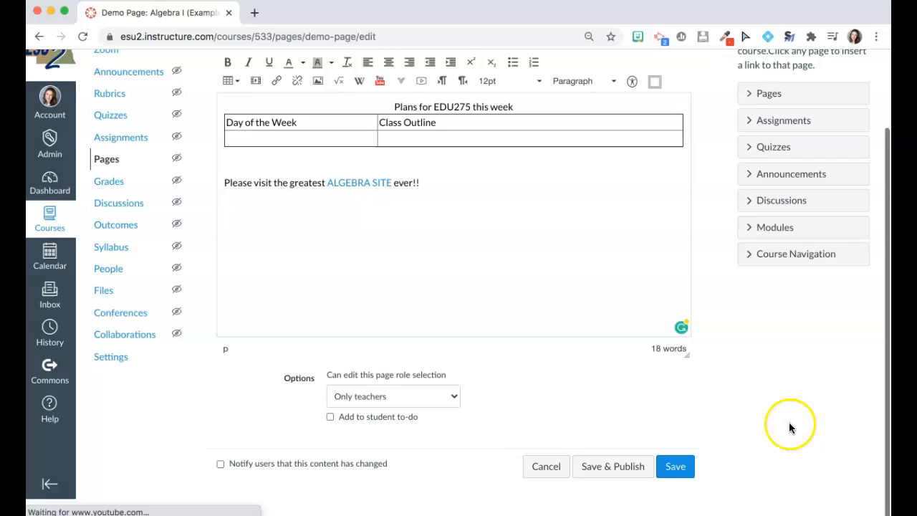
{"action": "left_click", "coordinate": [677, 485]}
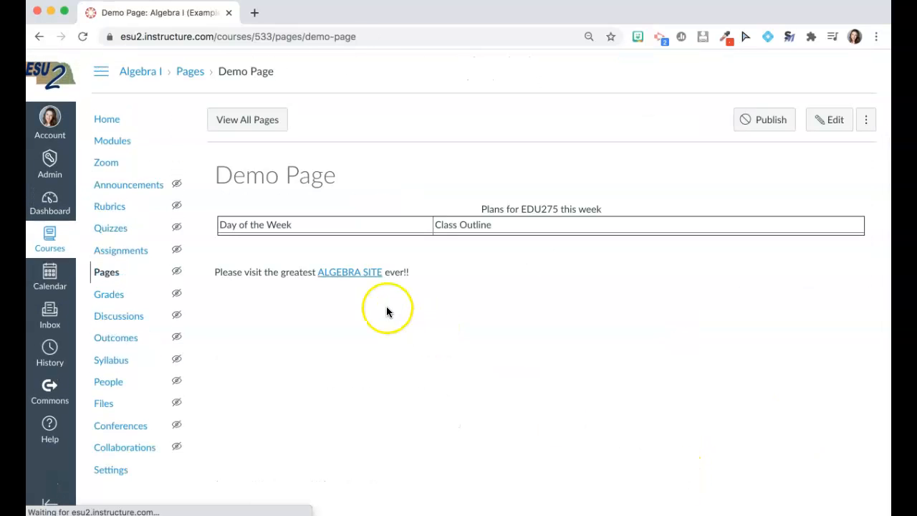
{"action": "left_click", "coordinate": [352, 272]}
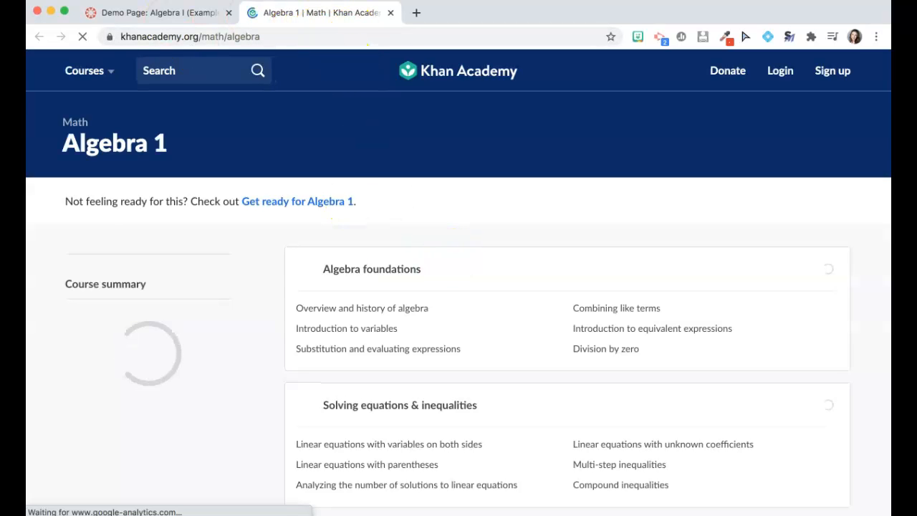
{"action": "left_click", "coordinate": [172, 12]}
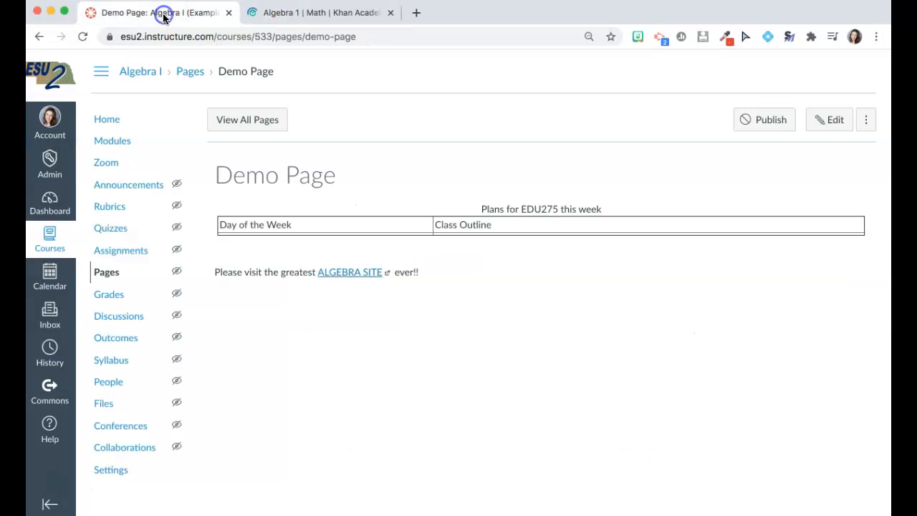
Reopen the page for editing and remove the link from the words "ALGEBRA SITE".
{"action": "left_click", "coordinate": [823, 129]}
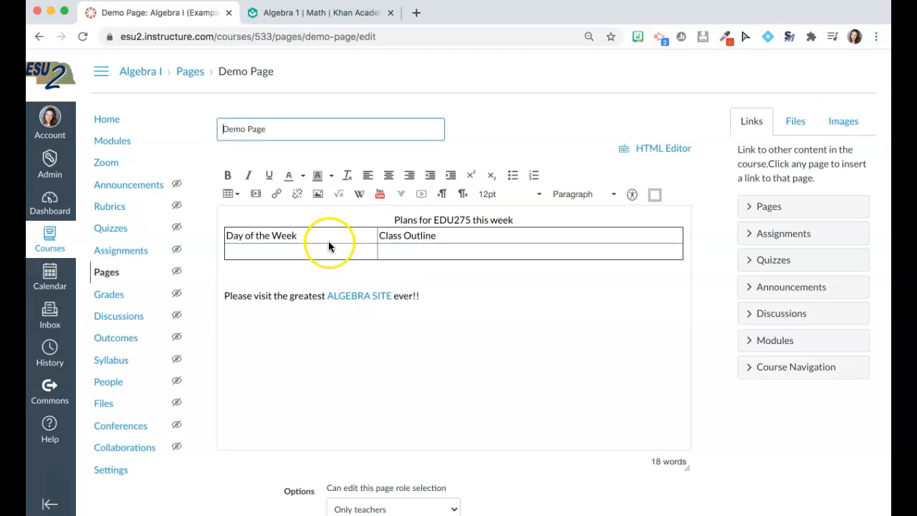
{"action": "left_click", "coordinate": [372, 295]}
{"action": "left_click", "coordinate": [297, 195]}
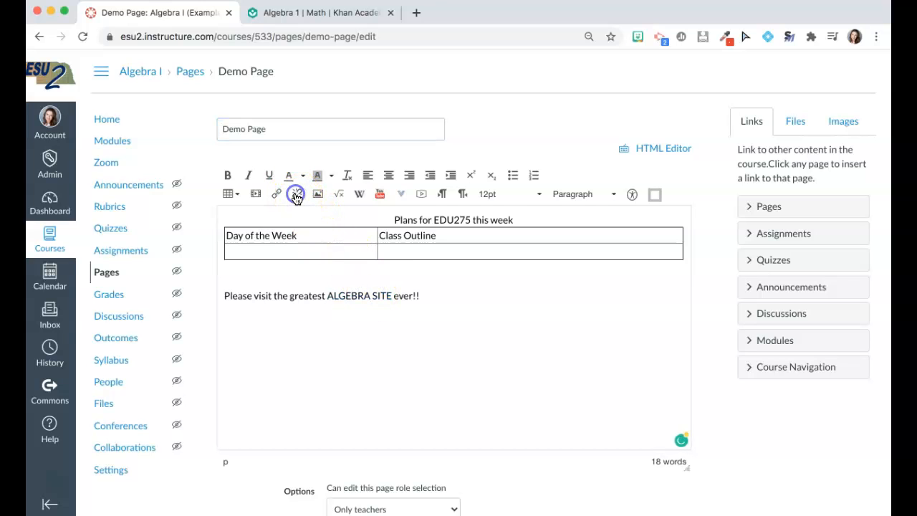
Insert the dog photo on a new line below the ALGEBRA SITE sentence from its copied image URL, marked as a decorative image.
{"action": "left_click", "coordinate": [446, 298]}
{"action": "key", "text": "Return"}
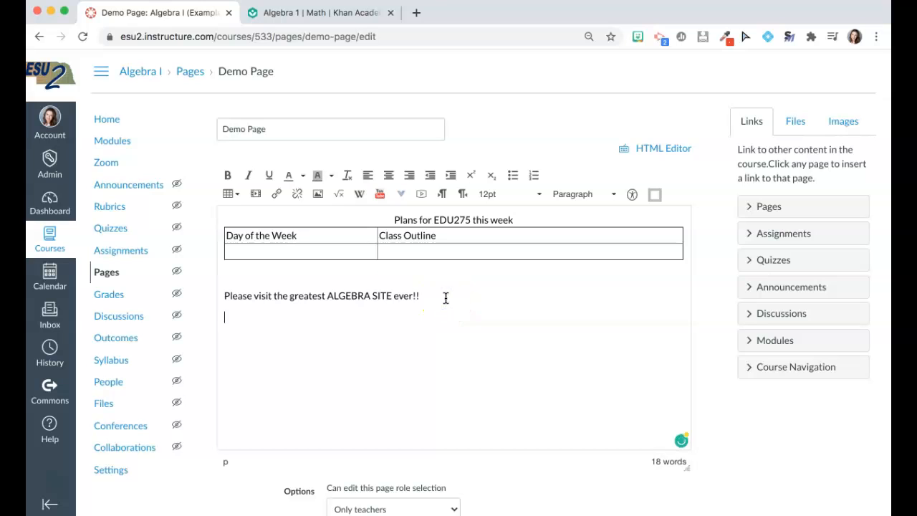
{"action": "left_click", "coordinate": [318, 195]}
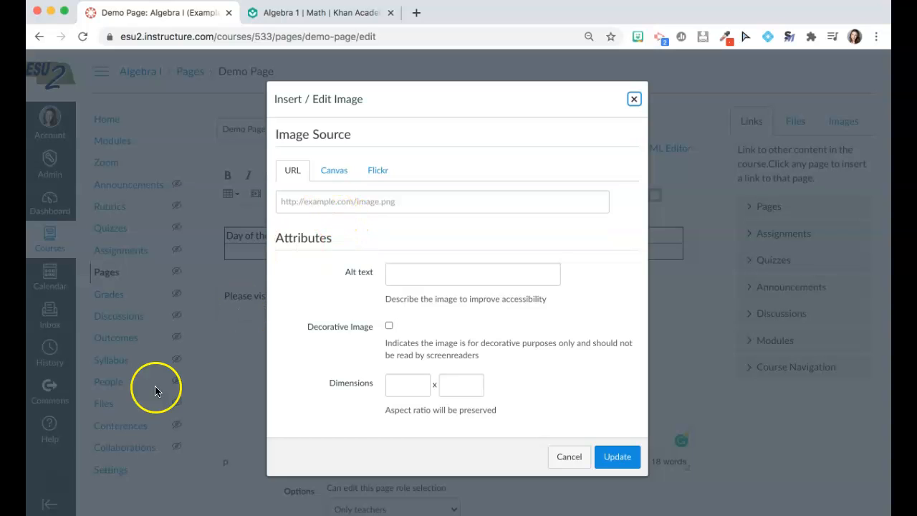
{"action": "left_click", "coordinate": [327, 205]}
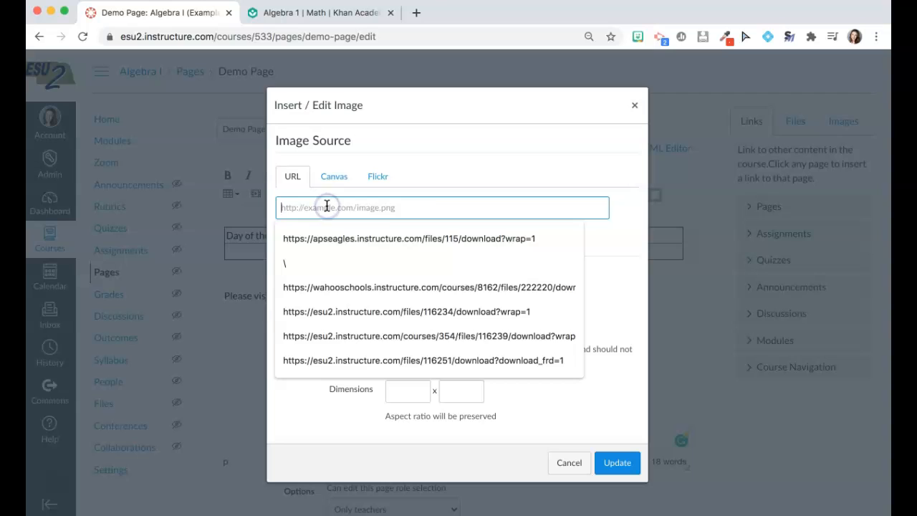
{"action": "key", "text": "super+v"}
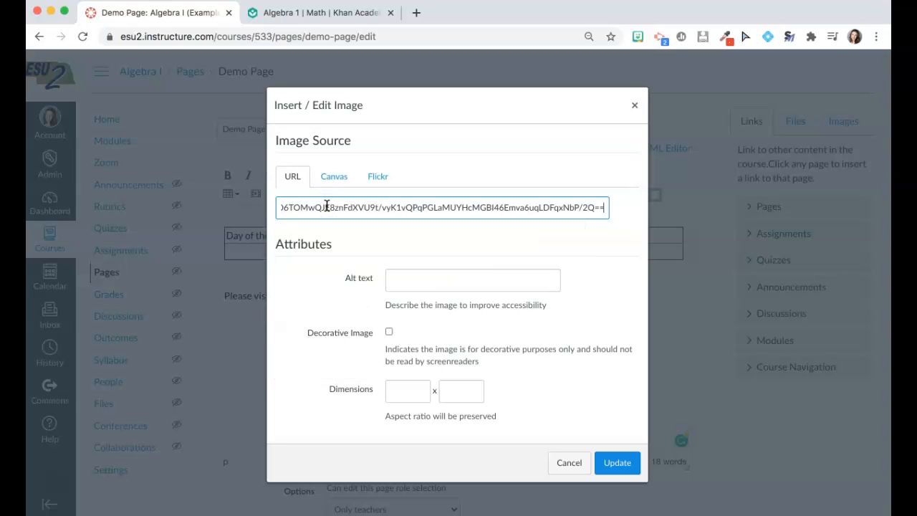
{"action": "left_click", "coordinate": [498, 281]}
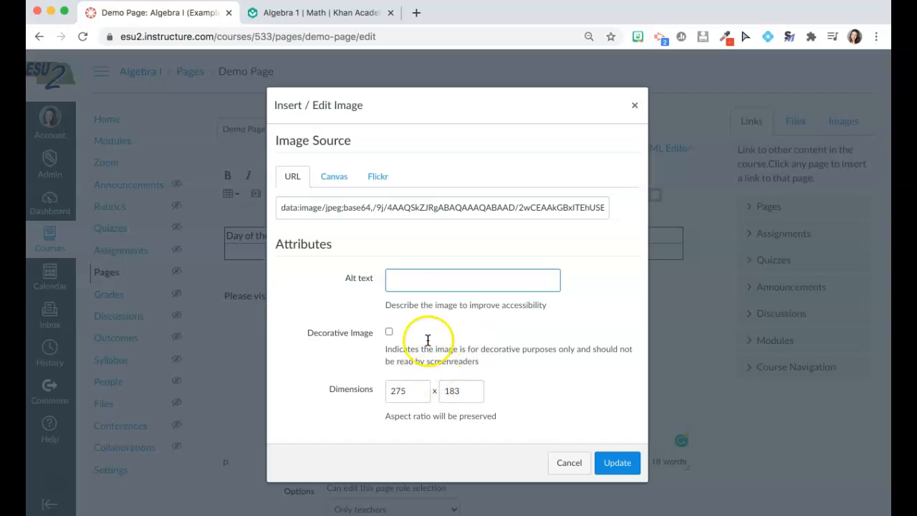
{"action": "left_click", "coordinate": [415, 278]}
{"action": "left_click", "coordinate": [389, 332]}
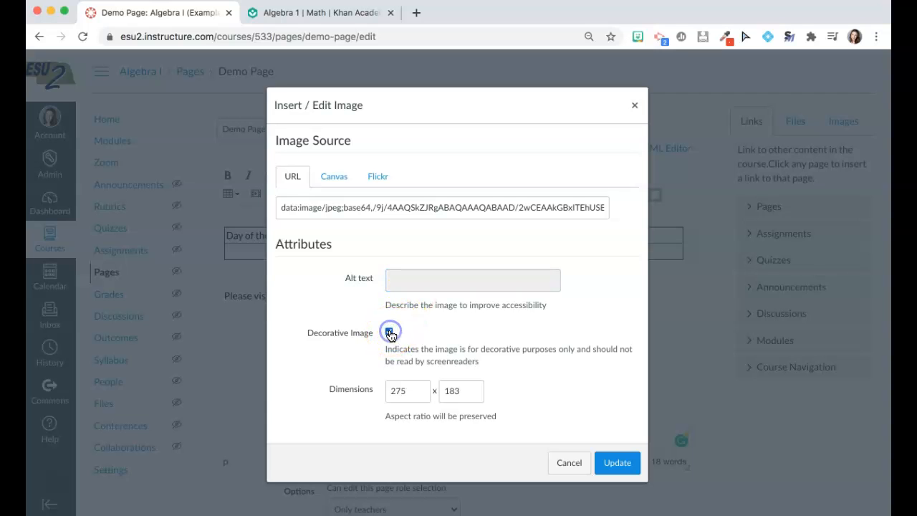
{"action": "left_click", "coordinate": [625, 467]}
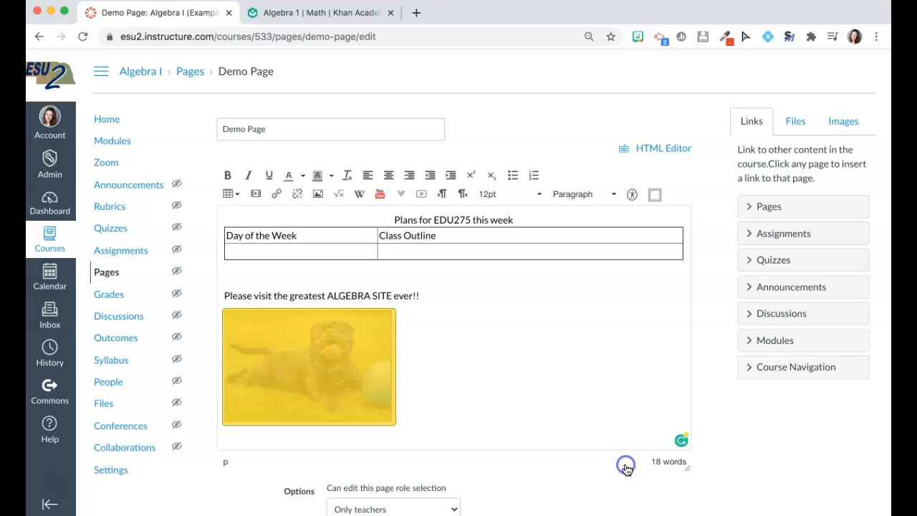
Insert the image we have.png from the course files on a new line below the dog photo, marked as a decorative image.
{"action": "left_click", "coordinate": [426, 367]}
{"action": "key", "text": "Return"}
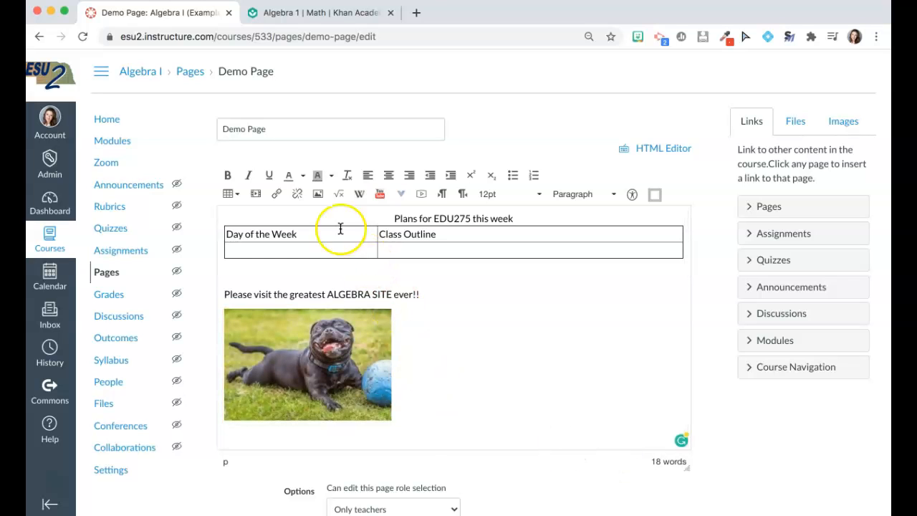
{"action": "left_click", "coordinate": [318, 195]}
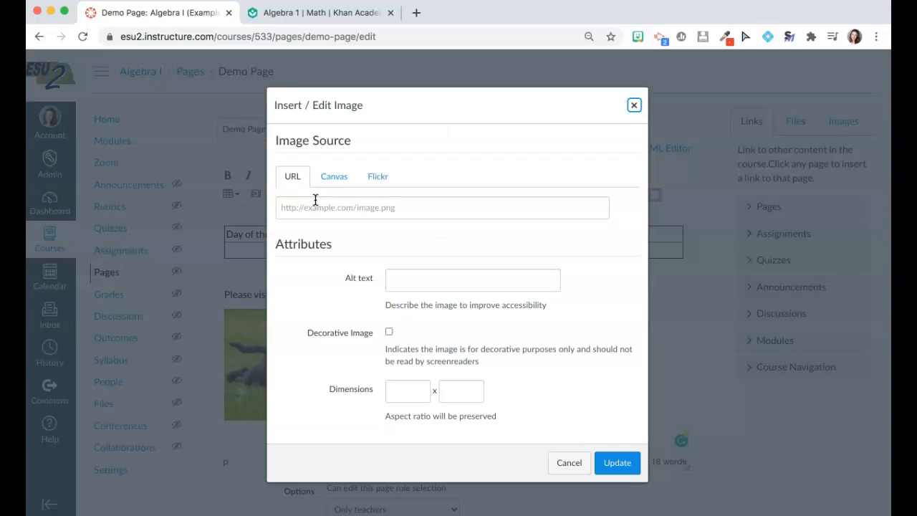
{"action": "left_click", "coordinate": [329, 177]}
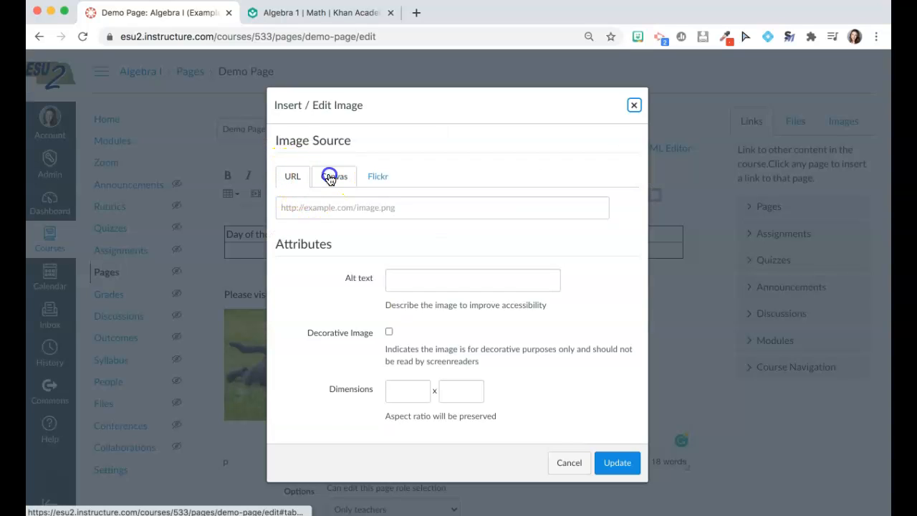
{"action": "left_click", "coordinate": [300, 234]}
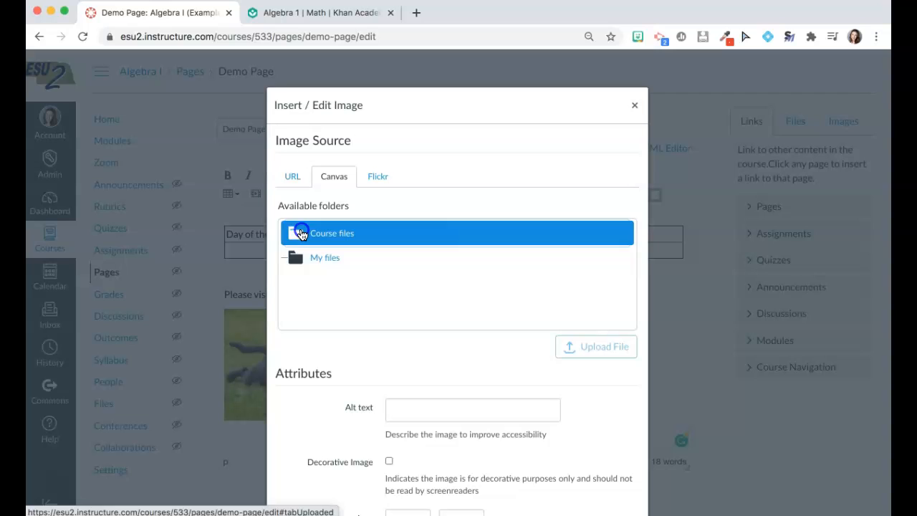
{"action": "scroll", "coordinate": [329, 275], "scroll_direction": "down", "scroll_amount": 1}
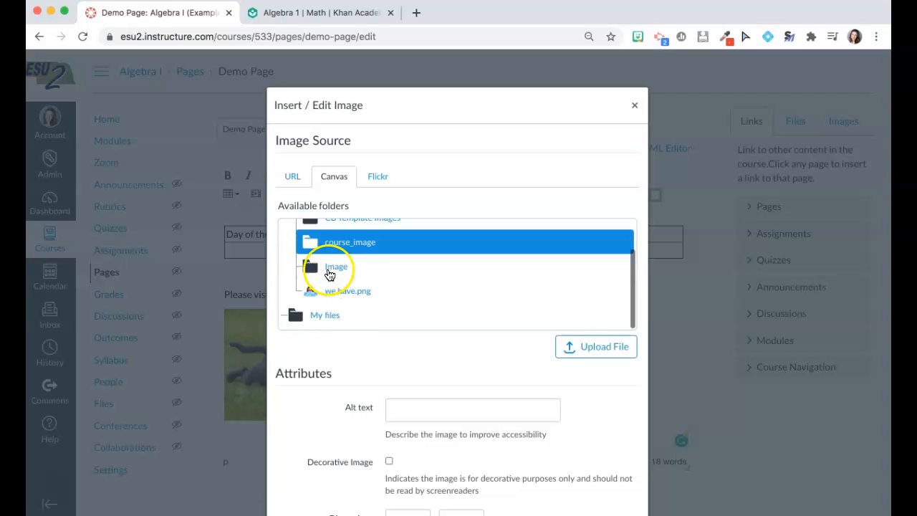
{"action": "left_click", "coordinate": [333, 291]}
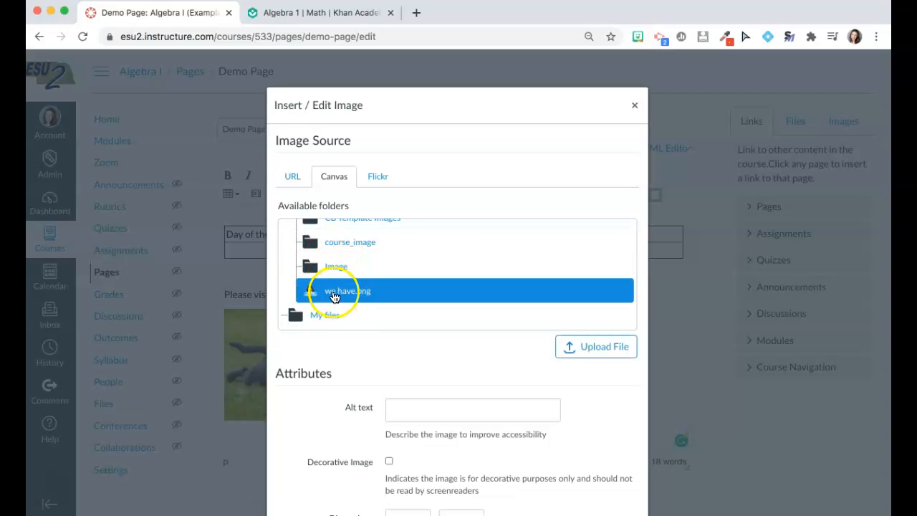
{"action": "left_click", "coordinate": [303, 317]}
{"action": "left_click", "coordinate": [333, 294]}
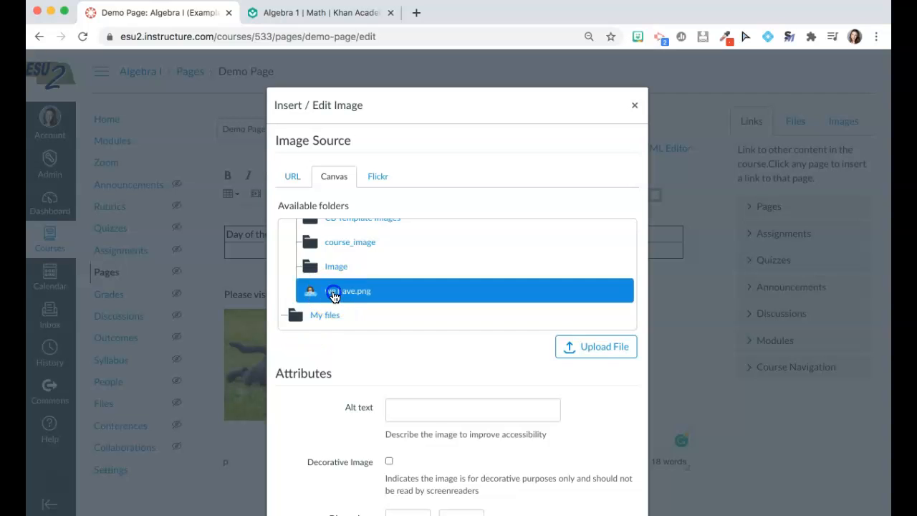
{"action": "scroll", "coordinate": [583, 383], "scroll_direction": "down", "scroll_amount": 2}
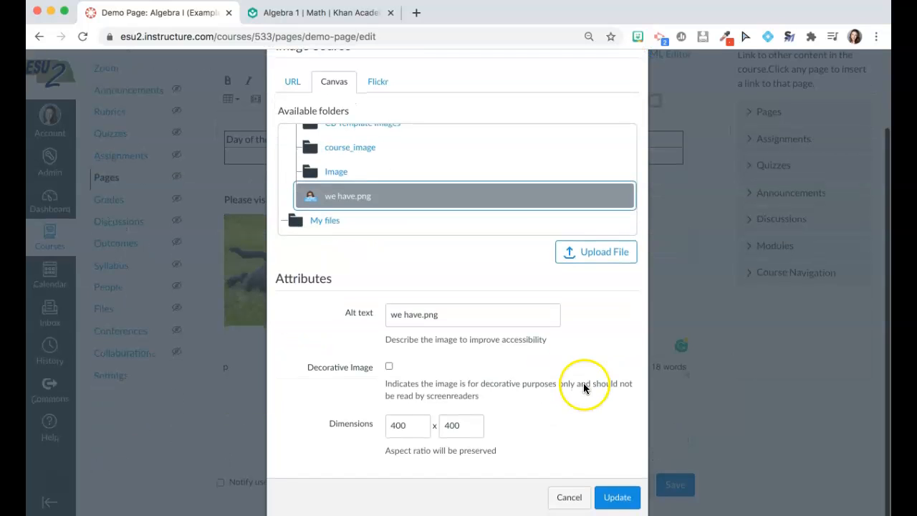
{"action": "left_click", "coordinate": [390, 369]}
{"action": "left_click", "coordinate": [616, 498]}
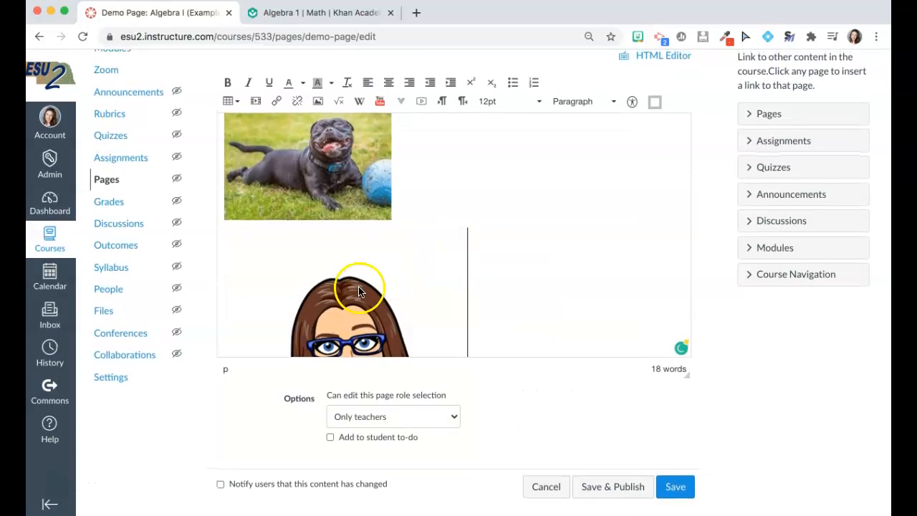
Delete the "We have missed you!" image and the dog photo from the page.
{"action": "left_click", "coordinate": [361, 292]}
{"action": "scroll", "coordinate": [360, 297], "scroll_direction": "down", "scroll_amount": 4}
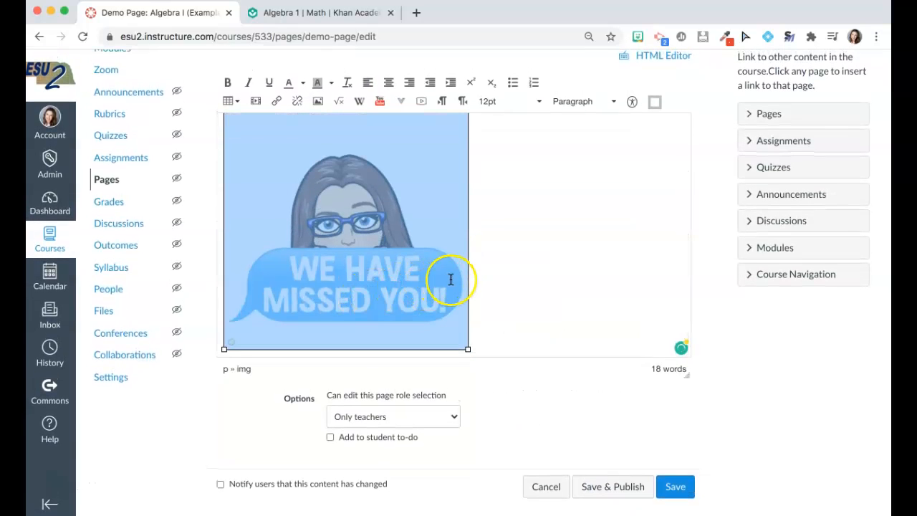
{"action": "scroll", "coordinate": [451, 279], "scroll_direction": "up", "scroll_amount": 5}
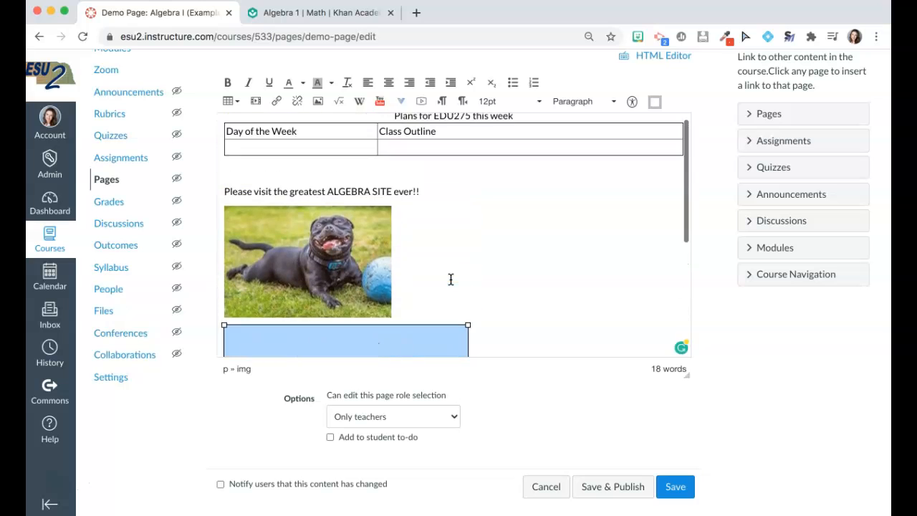
{"action": "key", "text": "BackSpace"}
{"action": "key", "text": "BackSpace"}
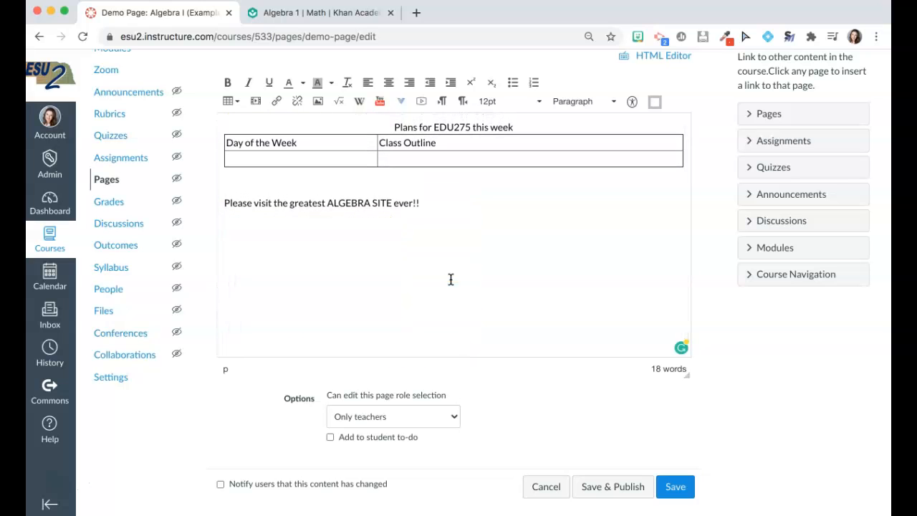
Search Flickr for "Algebra" as the image source and choose the photo of a green pencil over handwritten equations.
{"action": "left_click", "coordinate": [318, 101]}
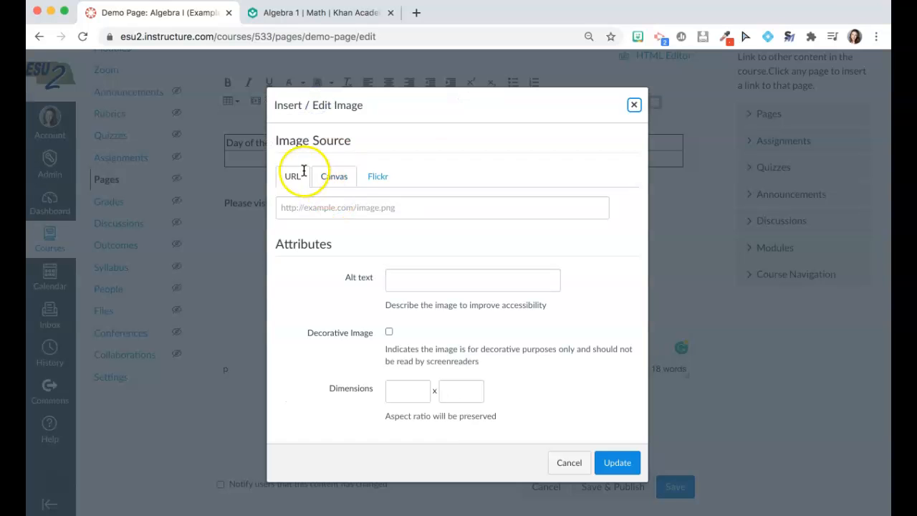
{"action": "left_click", "coordinate": [378, 175]}
{"action": "left_click", "coordinate": [380, 245]}
{"action": "type", "text": "Algeb"}
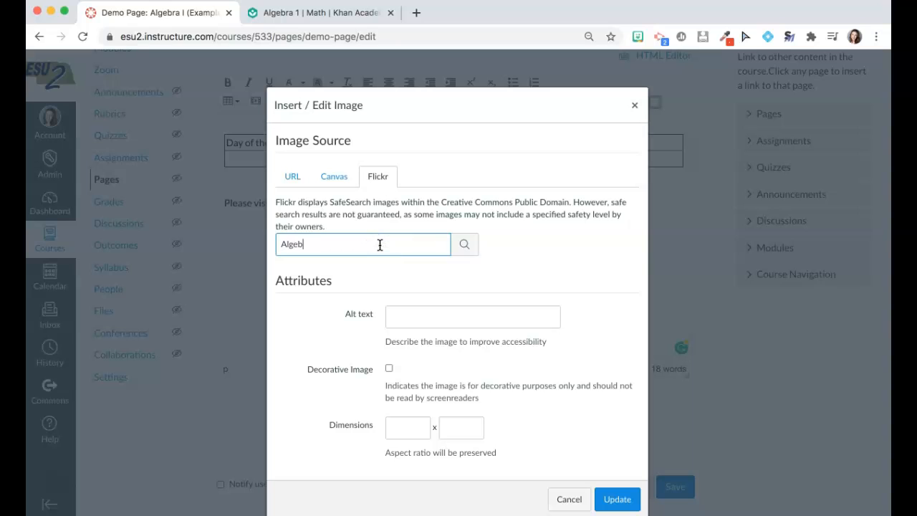
{"action": "type", "text": "ra"}
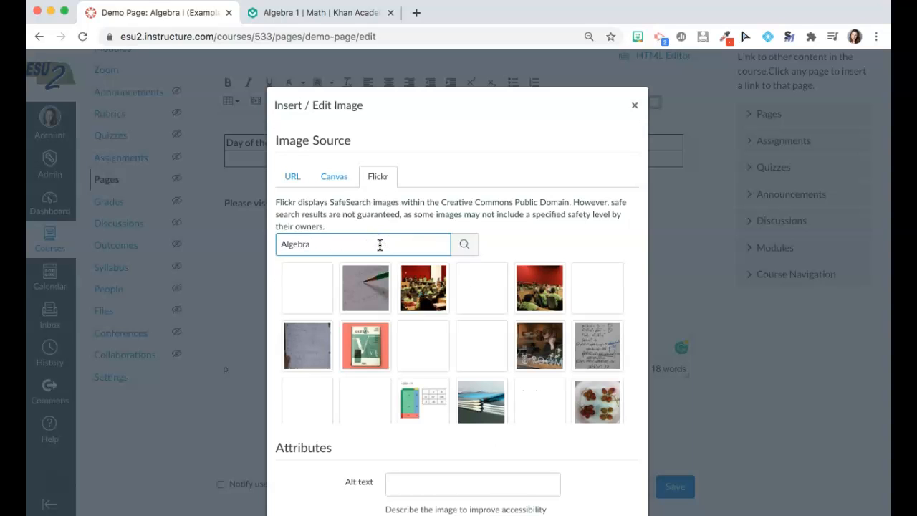
{"action": "left_click", "coordinate": [376, 286]}
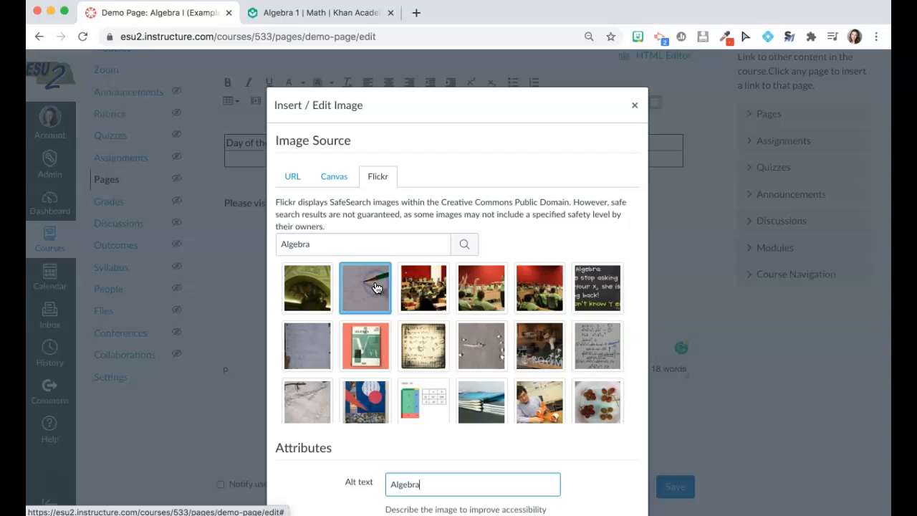
Mark the chosen Flickr pencil photo as a decorative image and insert it below the ALGEBRA SITE sentence.
{"action": "scroll", "coordinate": [610, 401], "scroll_direction": "down", "scroll_amount": 3}
{"action": "scroll", "coordinate": [613, 432], "scroll_direction": "down", "scroll_amount": 3}
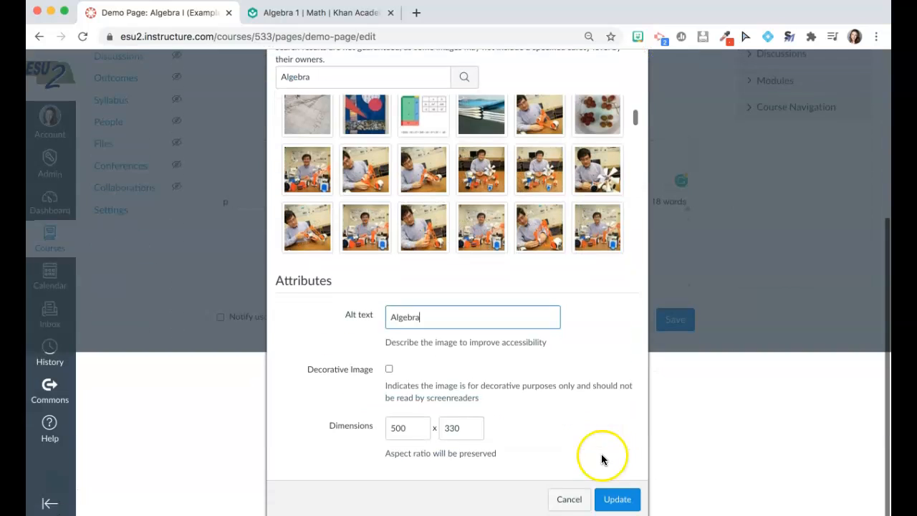
{"action": "left_click", "coordinate": [435, 319]}
{"action": "left_click", "coordinate": [389, 370]}
{"action": "left_click", "coordinate": [616, 499]}
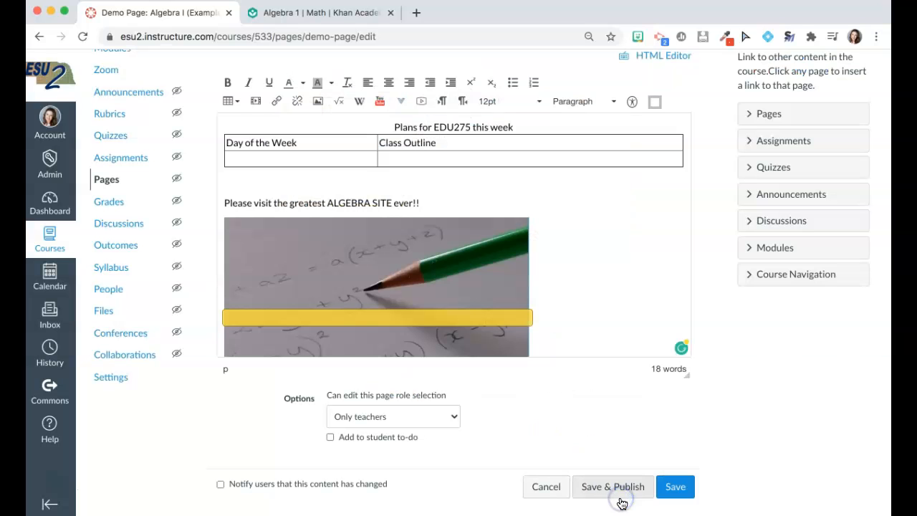
{"action": "scroll", "coordinate": [562, 274], "scroll_direction": "down", "scroll_amount": 2}
{"action": "left_click", "coordinate": [563, 275]}
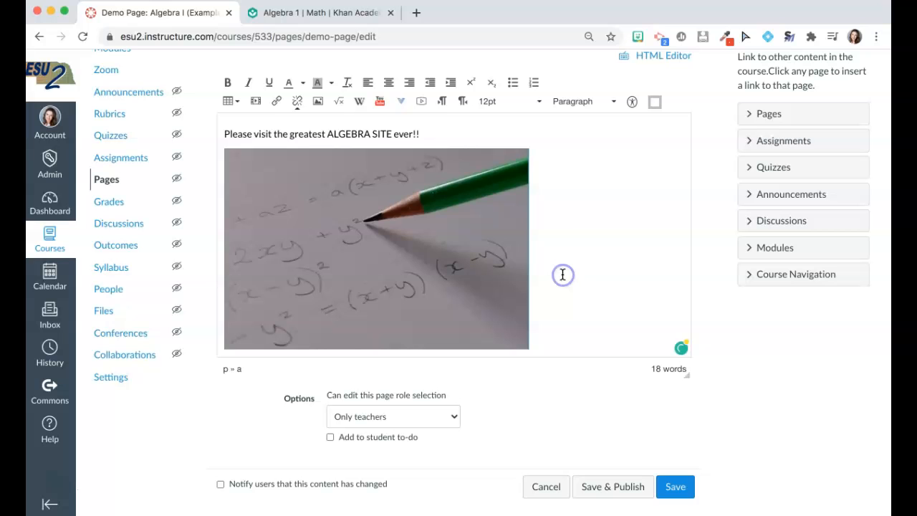
Delete the Flickr pencil photo below the ALGEBRA SITE sentence.
{"action": "left_click", "coordinate": [585, 276]}
{"action": "key", "text": "BackSpace"}
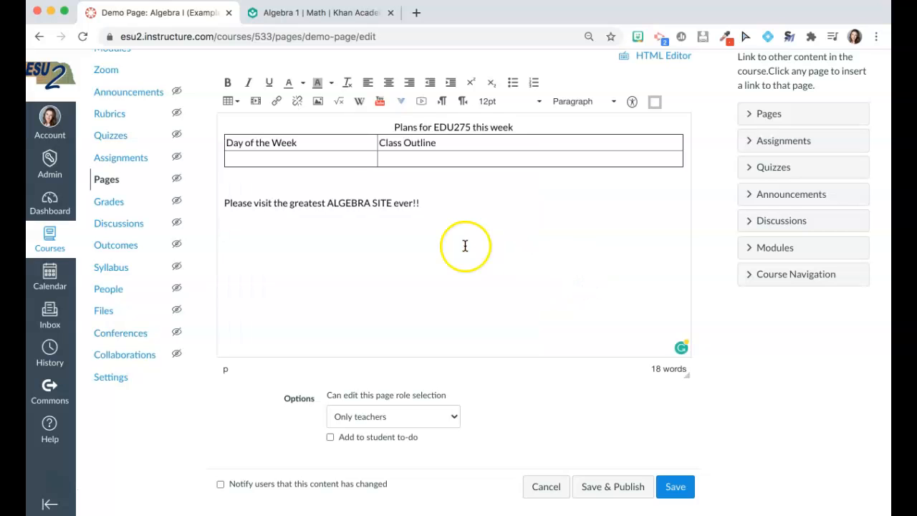
{"action": "scroll", "coordinate": [338, 189], "scroll_direction": "up", "scroll_amount": 1}
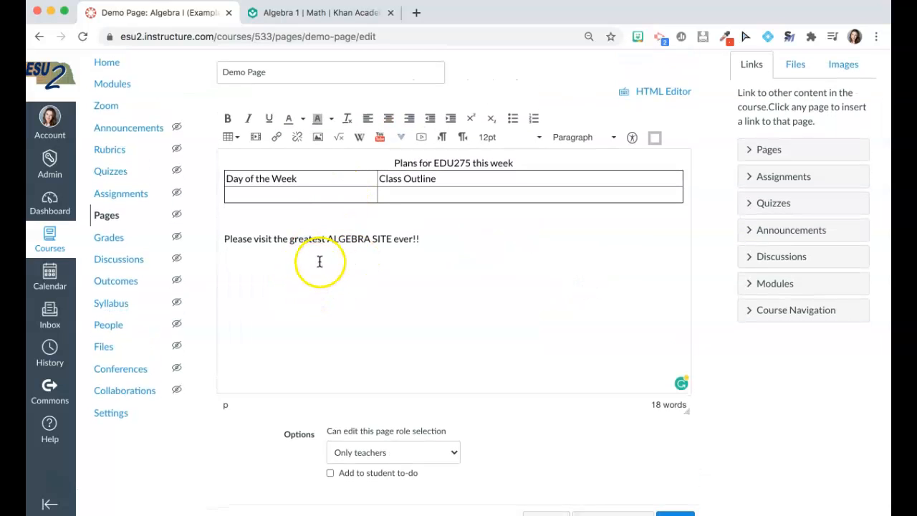
View the equation editor's basic symbol set and close it without inserting an equation.
{"action": "left_click", "coordinate": [342, 139]}
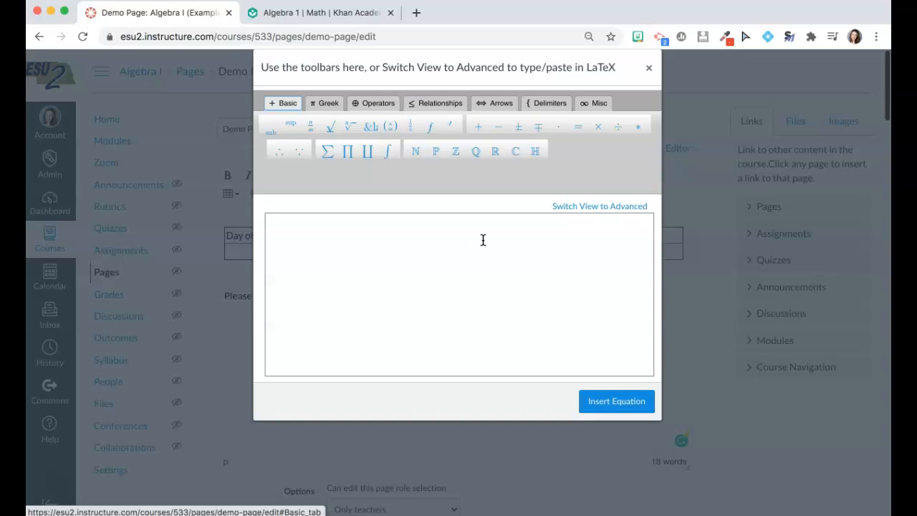
{"action": "left_click", "coordinate": [650, 67]}
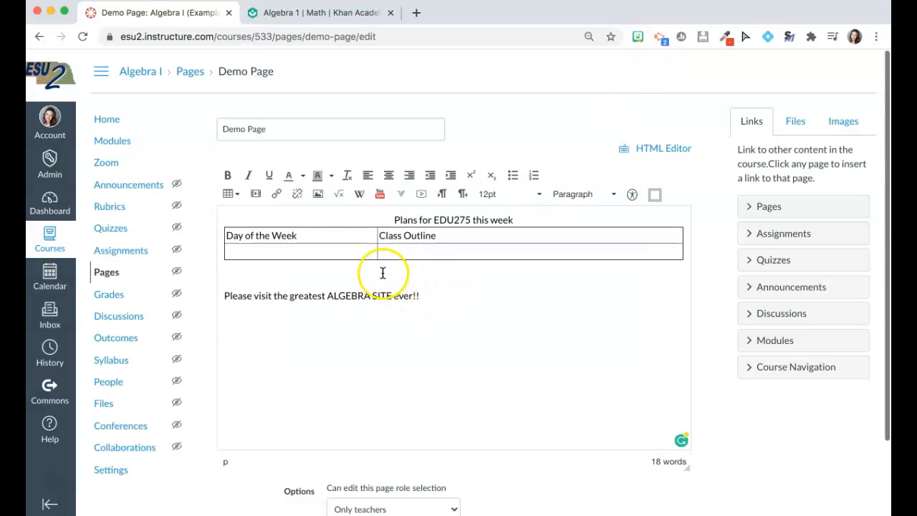
{"action": "left_click", "coordinate": [362, 199]}
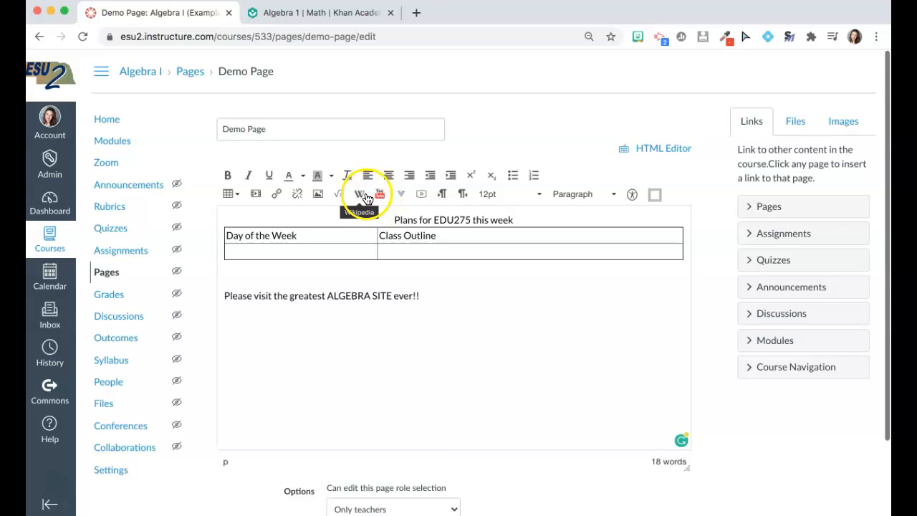
Examine the list of additional external tools available in the editor, from Commons Favorites to Google Drive (LTI 1.3).
{"action": "left_click", "coordinate": [405, 197]}
{"action": "scroll", "coordinate": [423, 294], "scroll_direction": "down", "scroll_amount": 5}
{"action": "scroll", "coordinate": [421, 302], "scroll_direction": "down", "scroll_amount": 2}
{"action": "scroll", "coordinate": [420, 279], "scroll_direction": "up", "scroll_amount": 10}
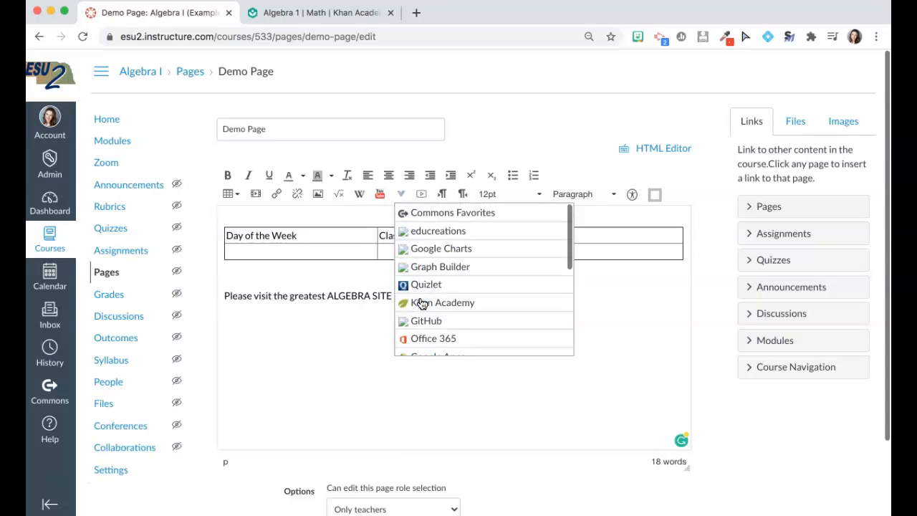
{"action": "left_click", "coordinate": [403, 196]}
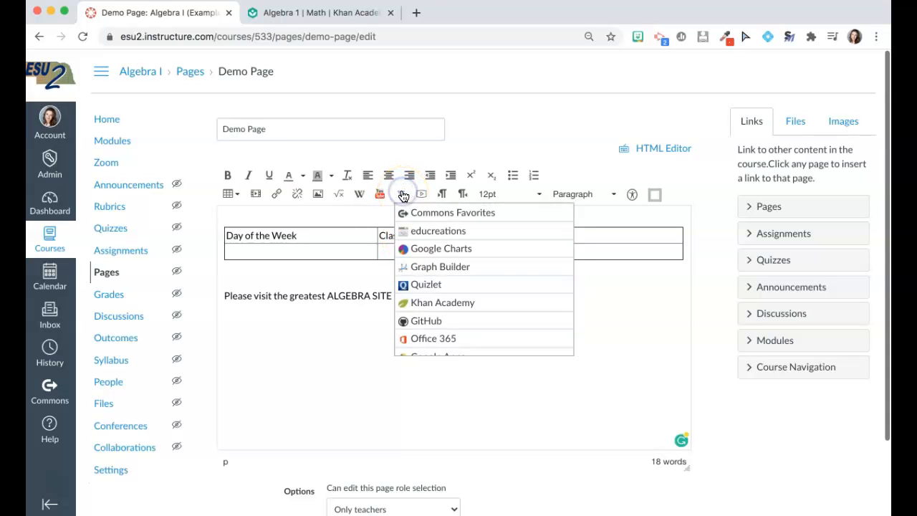
{"action": "scroll", "coordinate": [412, 248], "scroll_direction": "down", "scroll_amount": 5}
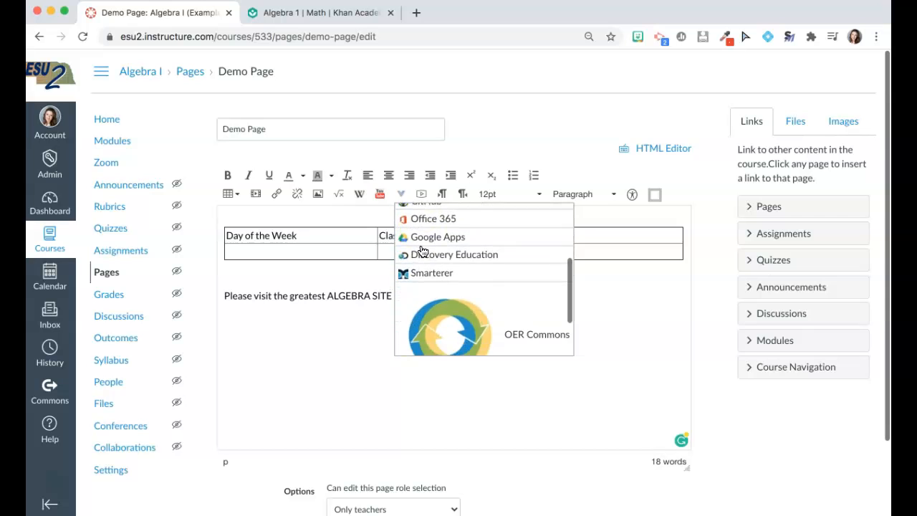
{"action": "scroll", "coordinate": [422, 251], "scroll_direction": "up", "scroll_amount": 1}
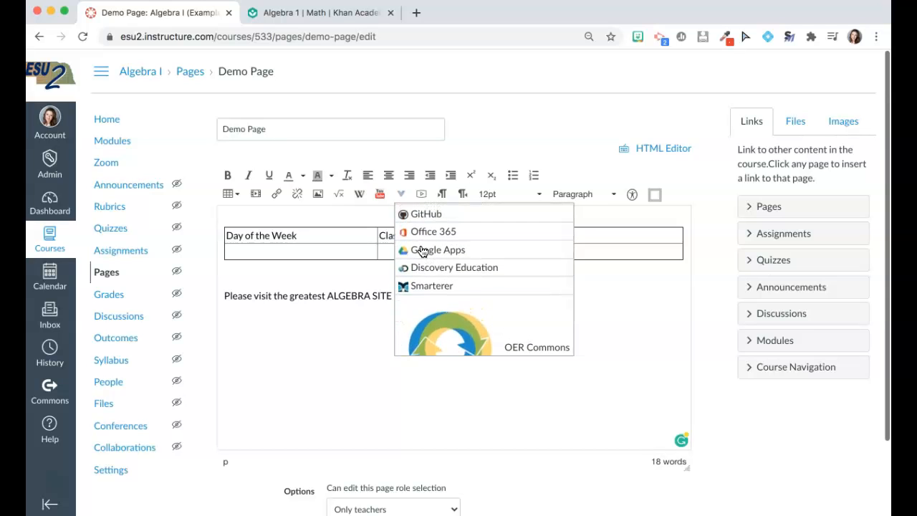
{"action": "scroll", "coordinate": [451, 247], "scroll_direction": "down", "scroll_amount": 3}
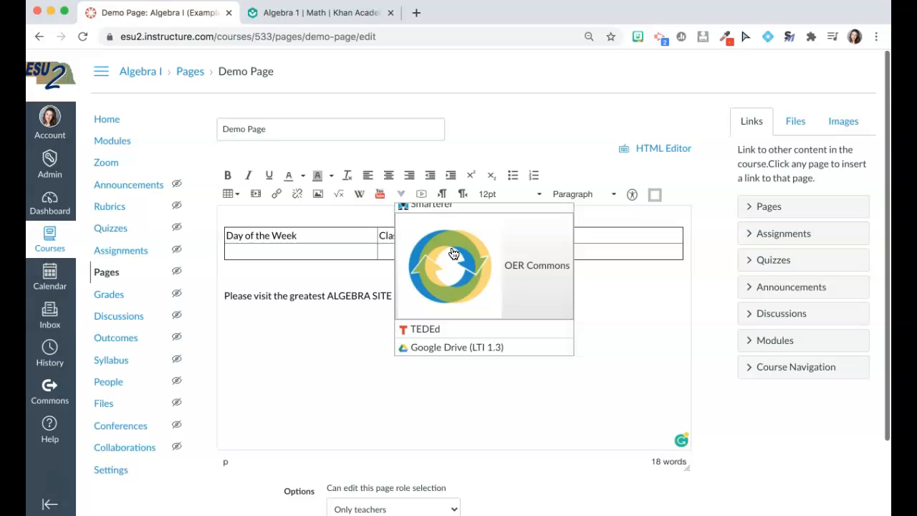
{"action": "scroll", "coordinate": [434, 344], "scroll_direction": "up", "scroll_amount": 7}
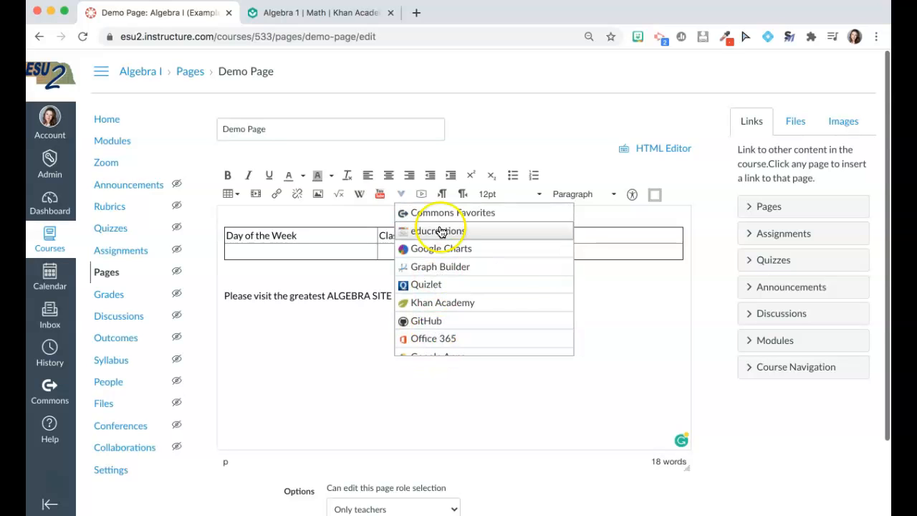
Start the YouTube embedding tool and search for "solving one step equations".
{"action": "left_click", "coordinate": [381, 195]}
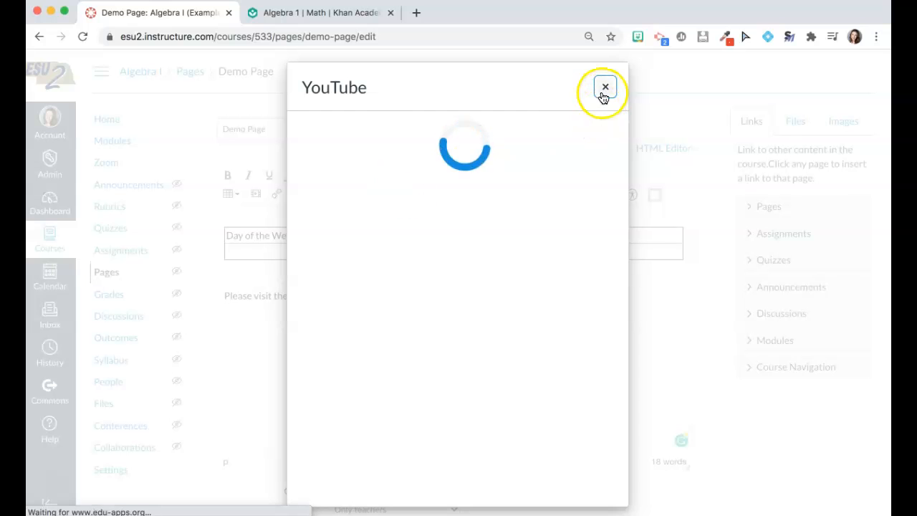
{"action": "left_click", "coordinate": [500, 146]}
{"action": "type", "text": "akg"}
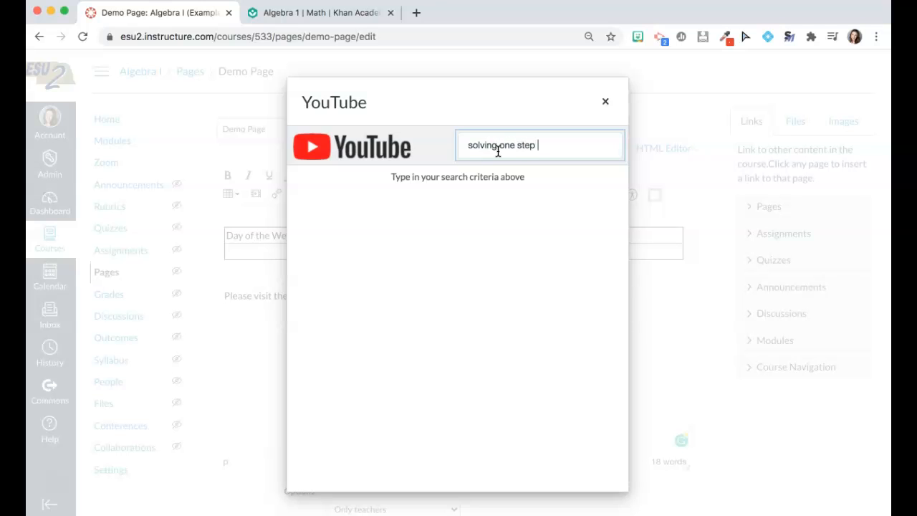
{"action": "type", "text": "ions"}
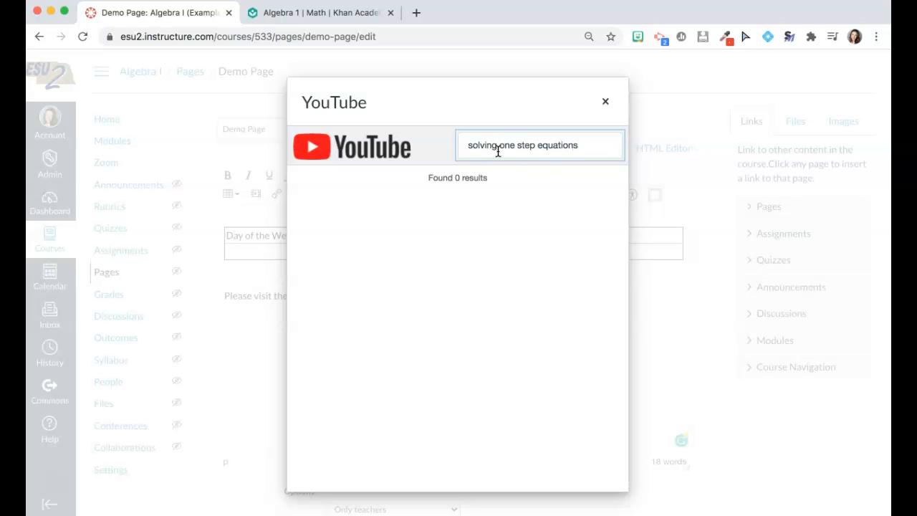
Search YouTube for "solving equations" and embed the video "Algebra Basics: Solving Basic Equations Part 1 - Math Antics" in the page.
{"action": "triple_click", "coordinate": [526, 136]}
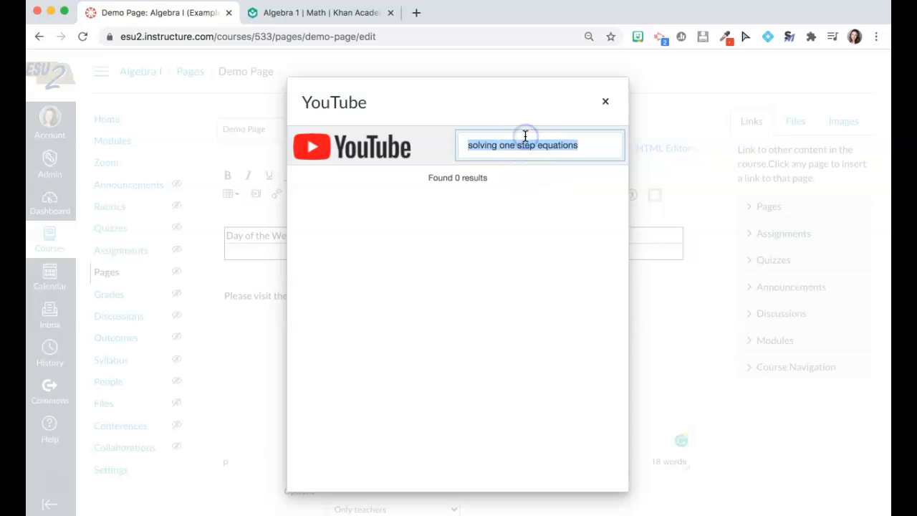
{"action": "type", "text": "solving equation"}
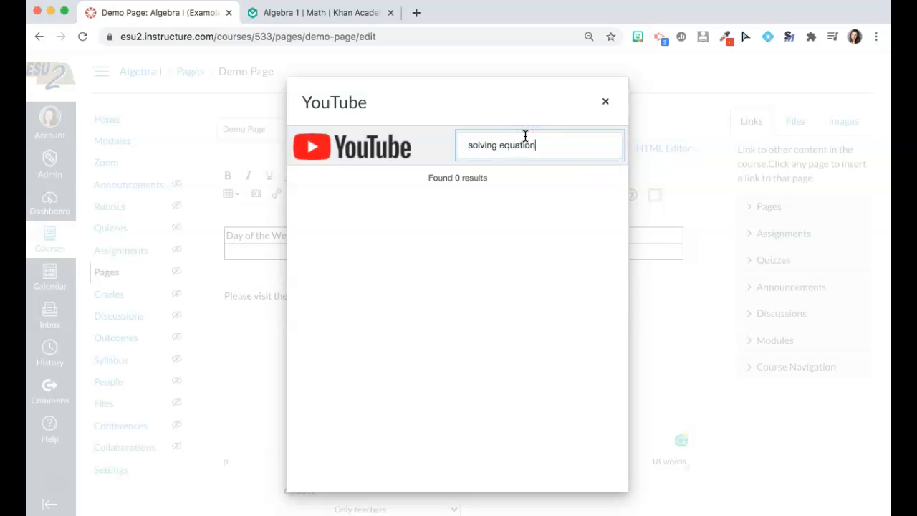
{"action": "type", "text": "s"}
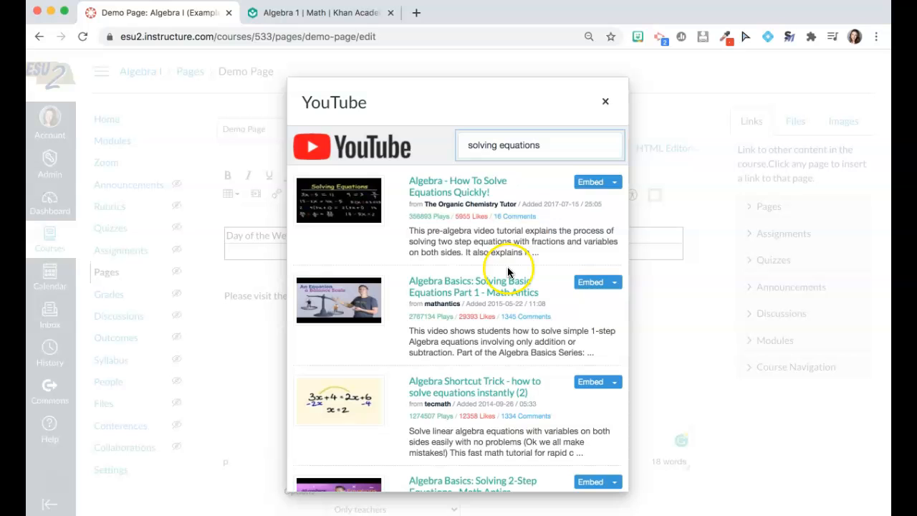
{"action": "left_click", "coordinate": [592, 283]}
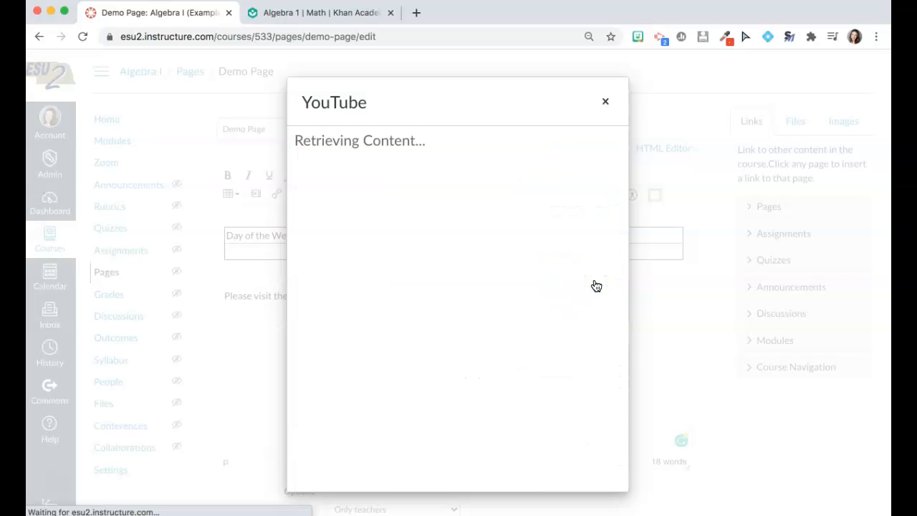
{"action": "scroll", "coordinate": [473, 294], "scroll_direction": "up", "scroll_amount": 3}
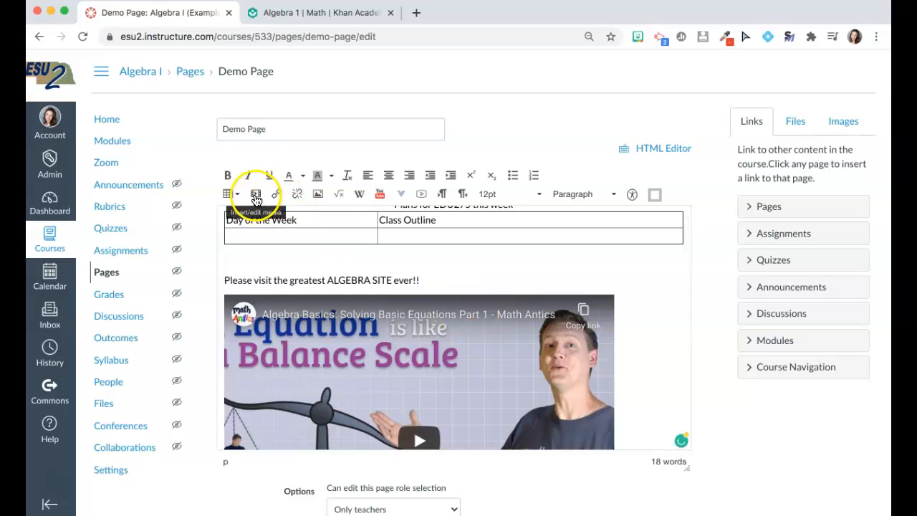
{"action": "scroll", "coordinate": [615, 334], "scroll_direction": "down", "scroll_amount": 5}
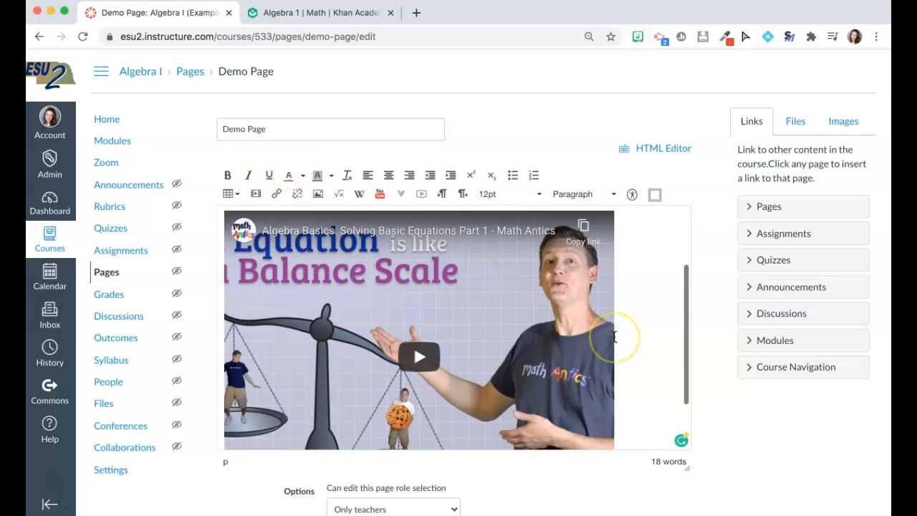
{"action": "scroll", "coordinate": [638, 337], "scroll_direction": "up", "scroll_amount": 3}
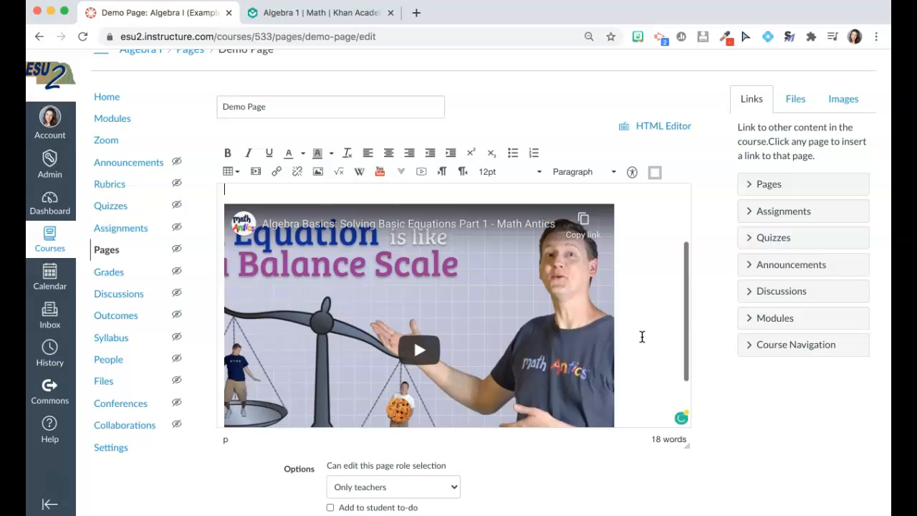
Start a media comment on the empty line below the ALGEBRA SITE sentence and check the audio and video upload options.
{"action": "scroll", "coordinate": [340, 273], "scroll_direction": "up", "scroll_amount": 3}
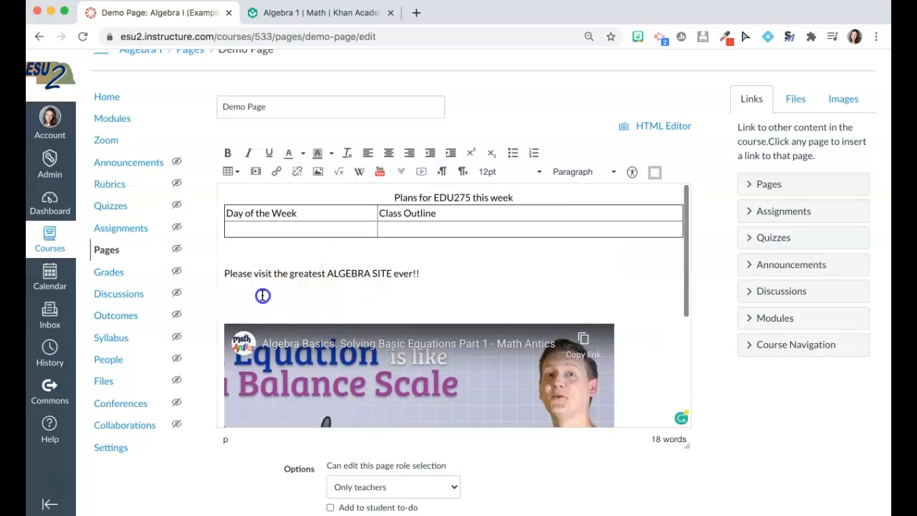
{"action": "left_click", "coordinate": [222, 293]}
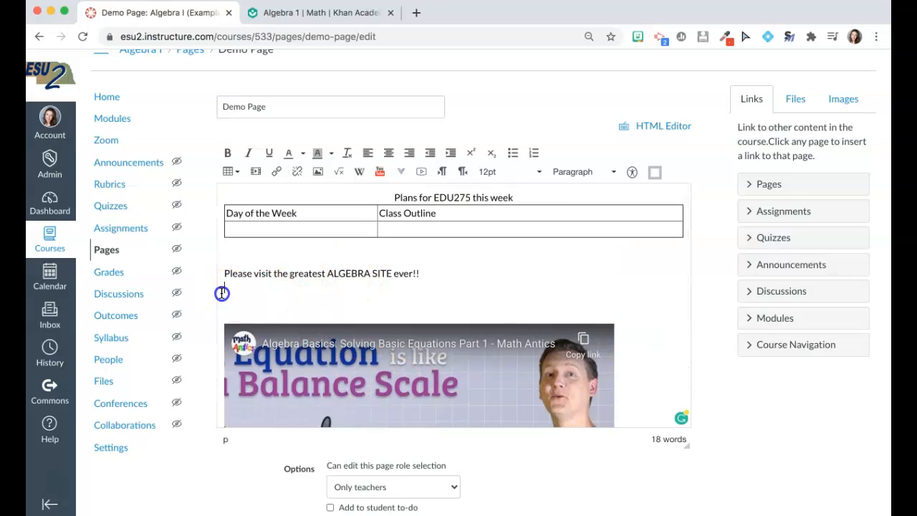
{"action": "left_click", "coordinate": [422, 175]}
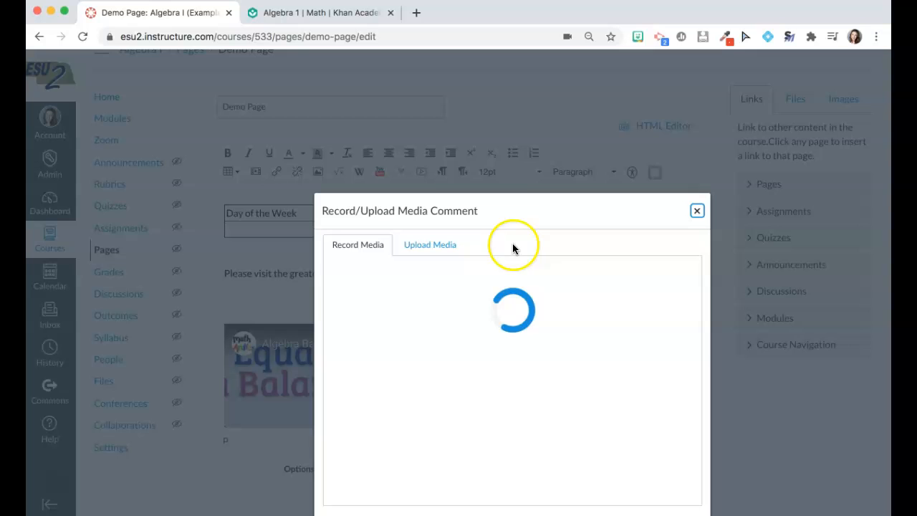
{"action": "left_click_drag", "start_coordinate": [449, 209], "coordinate": [446, 199]}
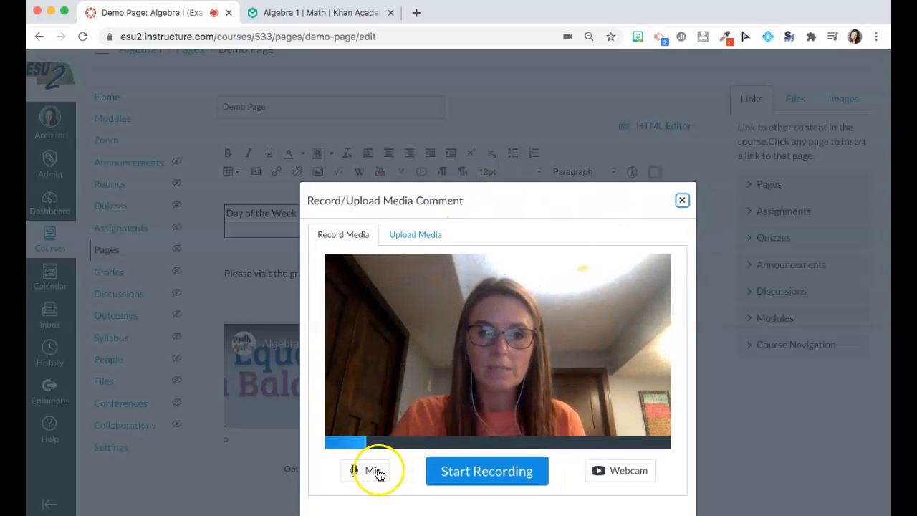
{"action": "left_click_drag", "start_coordinate": [436, 203], "coordinate": [419, 131]}
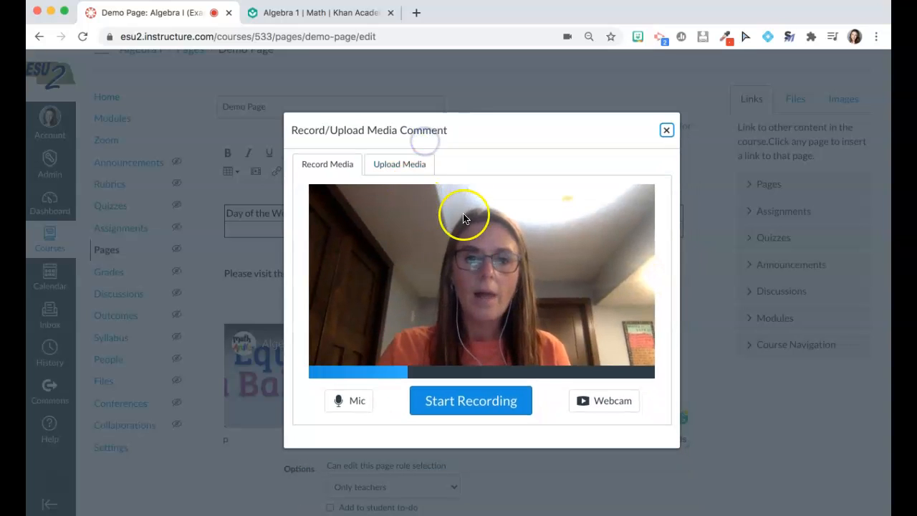
{"action": "left_click", "coordinate": [394, 165]}
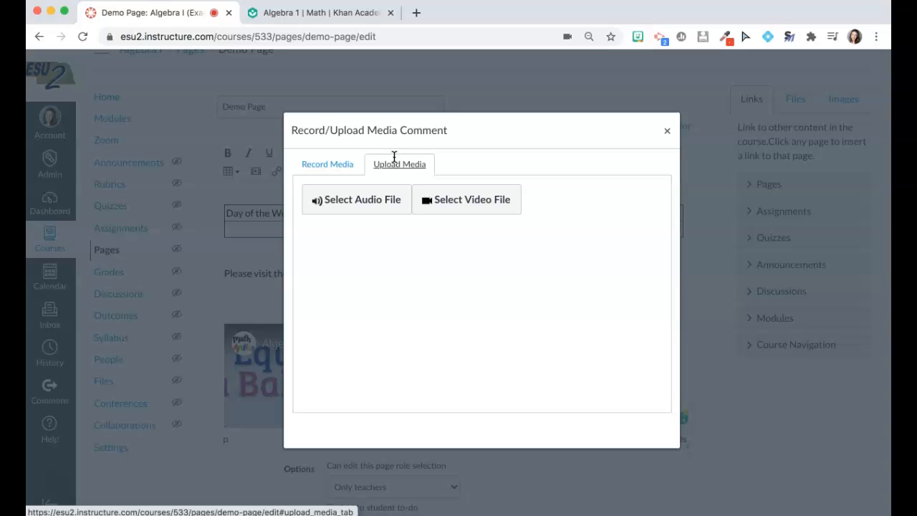
{"action": "left_click", "coordinate": [382, 201]}
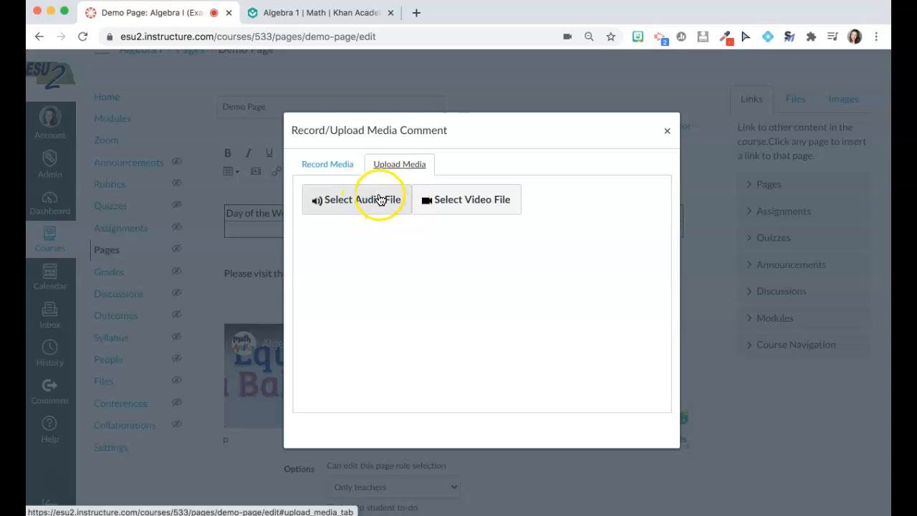
Record a webcam video of about 4 seconds, finish it and save it into the page as a media comment.
{"action": "left_click", "coordinate": [327, 163]}
{"action": "left_click", "coordinate": [479, 405]}
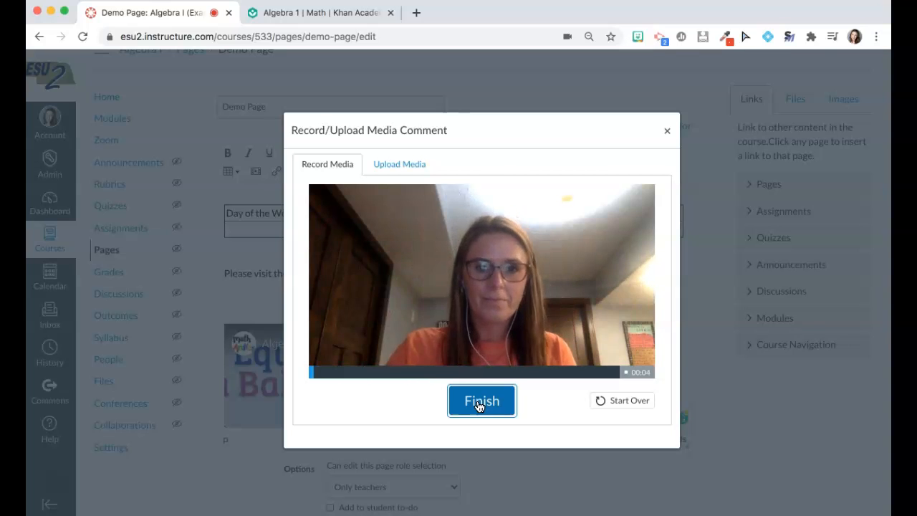
{"action": "left_click", "coordinate": [480, 401]}
{"action": "left_click", "coordinate": [390, 328]}
{"action": "type", "text": "R"}
{"action": "left_click", "coordinate": [468, 327]}
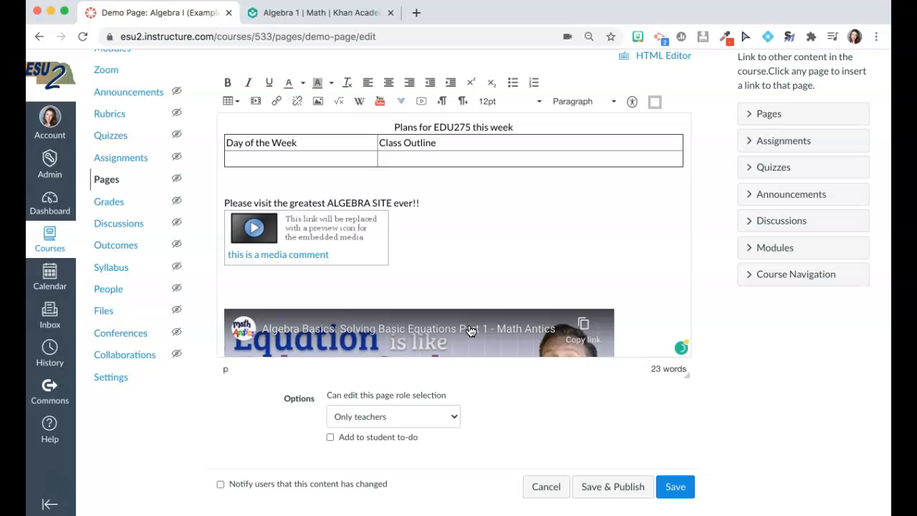
Save the page and try to play the recorded media comment on it.
{"action": "left_click", "coordinate": [681, 490]}
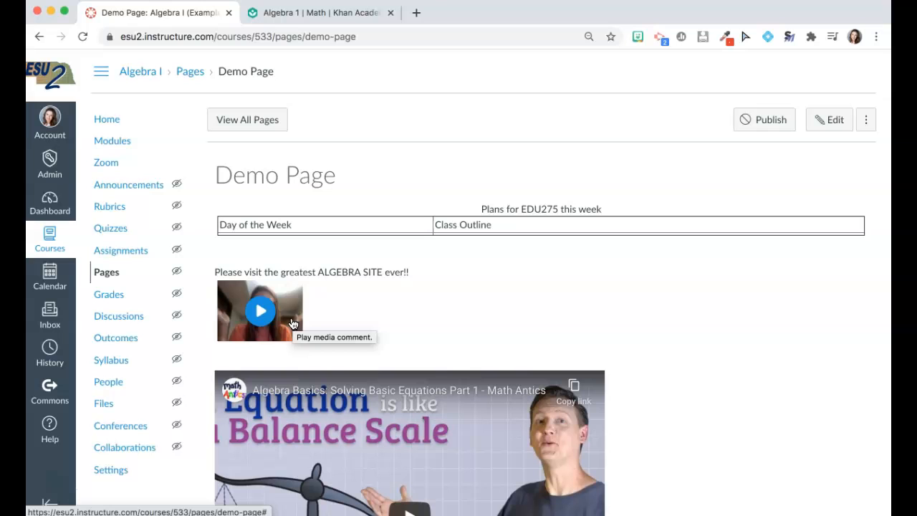
{"action": "left_click", "coordinate": [273, 309]}
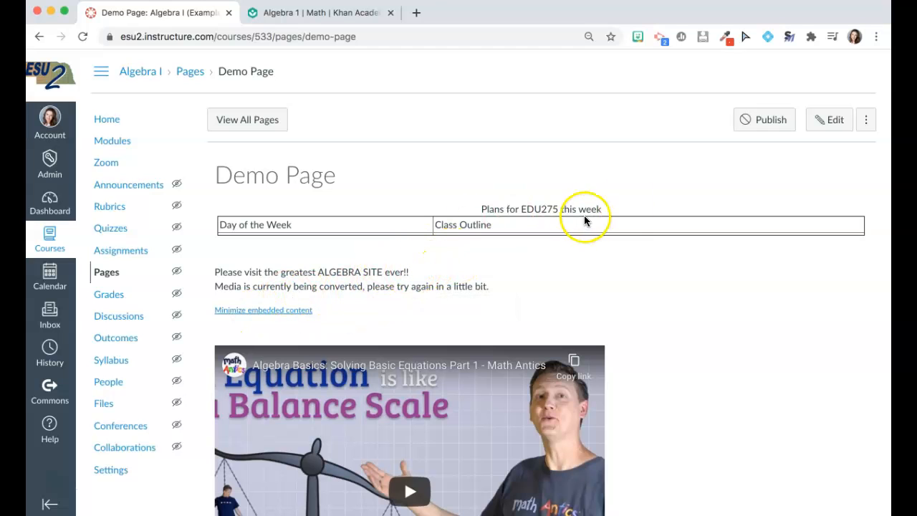
Reopen the page for editing, run the accessibility check and fix the table issue by setting its header to Header row.
{"action": "left_click", "coordinate": [828, 119]}
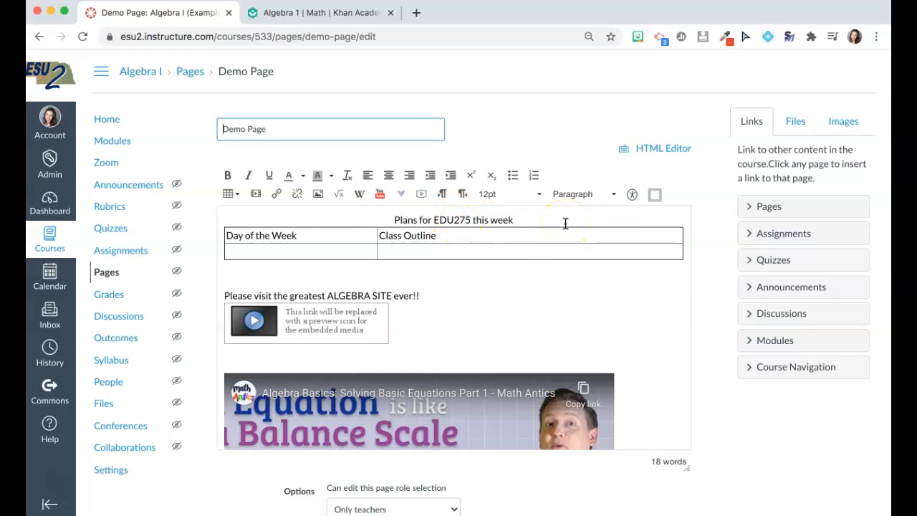
{"action": "left_click", "coordinate": [631, 195]}
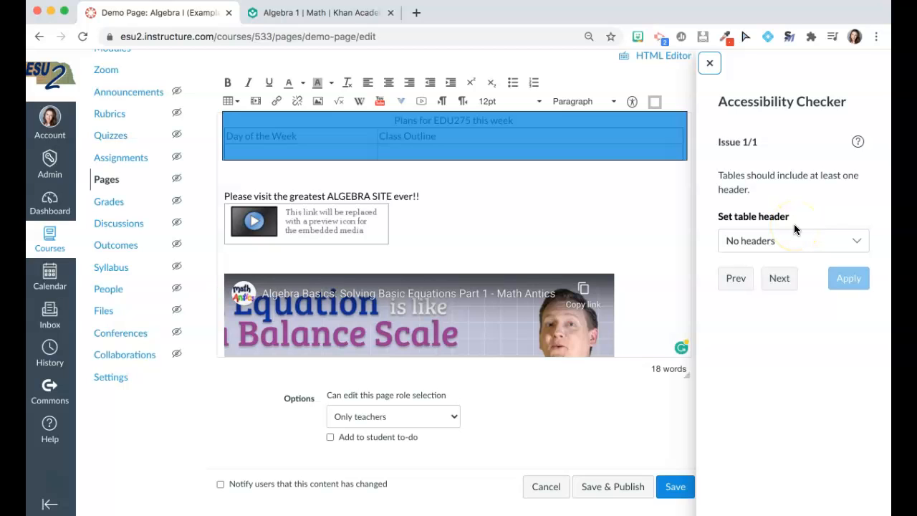
{"action": "left_click", "coordinate": [793, 241]}
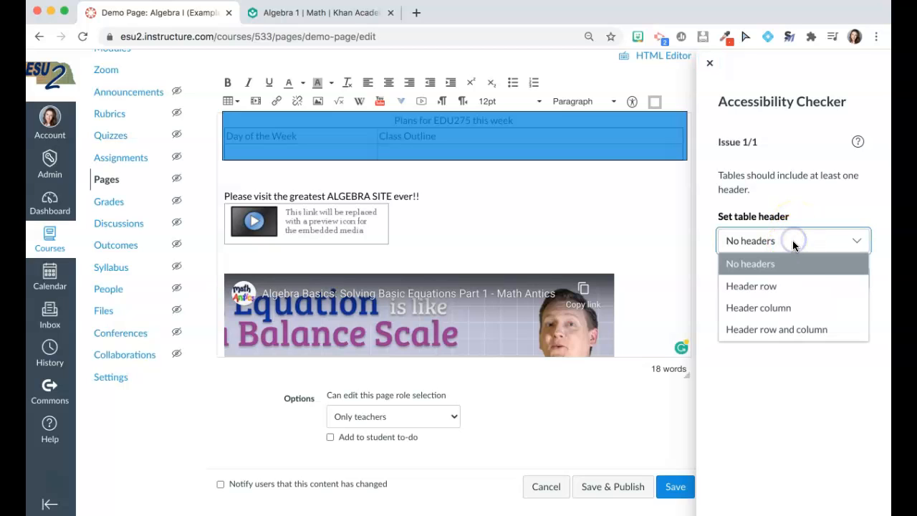
{"action": "left_click", "coordinate": [788, 288]}
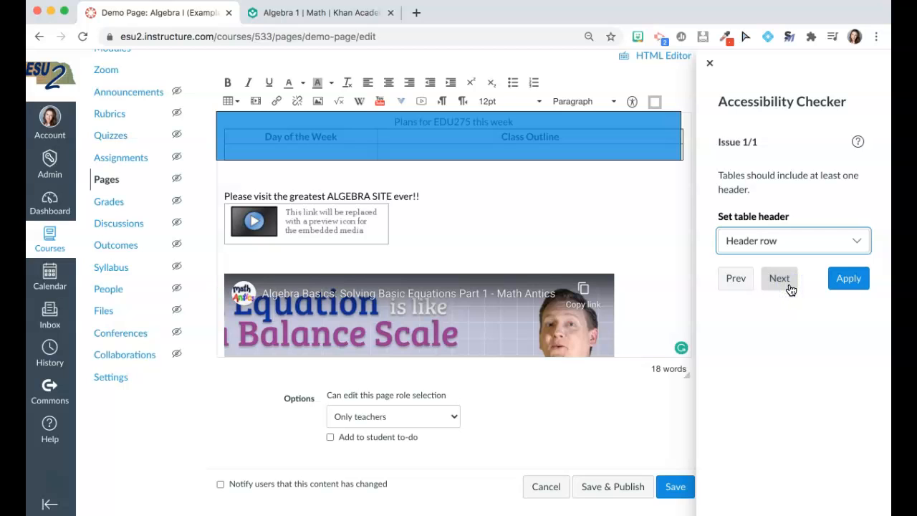
{"action": "left_click", "coordinate": [846, 280]}
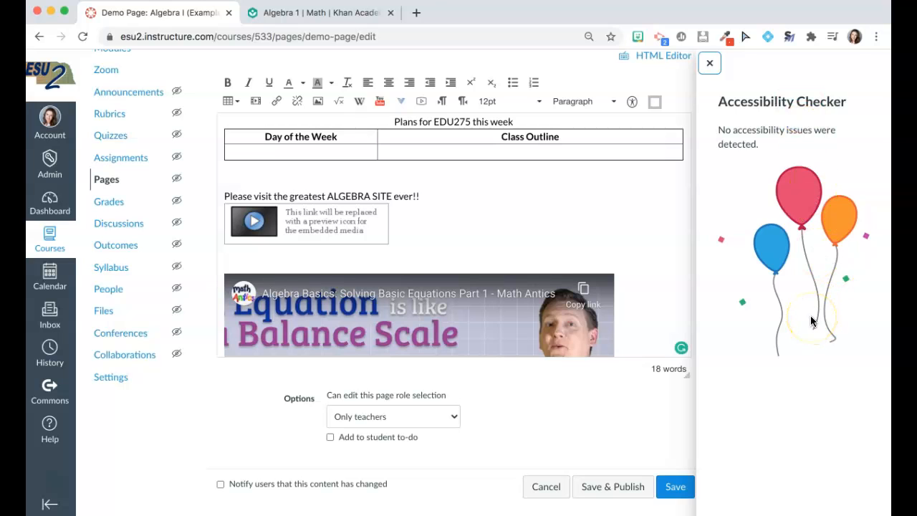
{"action": "left_click", "coordinate": [710, 63]}
{"action": "scroll", "coordinate": [686, 230], "scroll_direction": "up", "scroll_amount": 1}
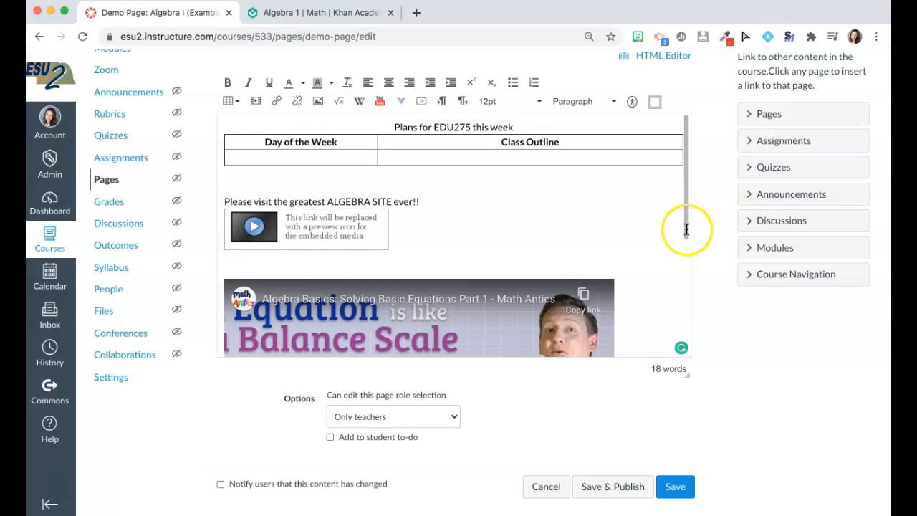
{"action": "scroll", "coordinate": [717, 226], "scroll_direction": "up", "scroll_amount": 3}
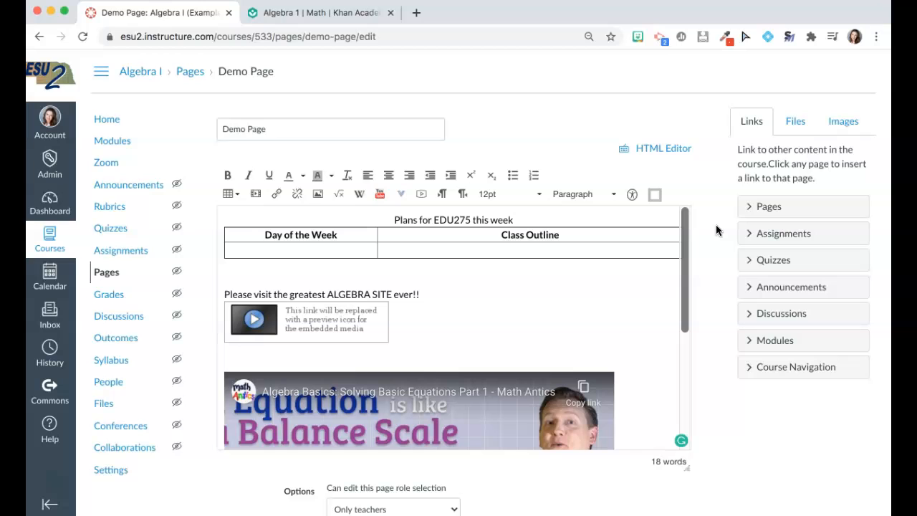
{"action": "left_click", "coordinate": [692, 183]}
{"action": "left_click", "coordinate": [660, 153]}
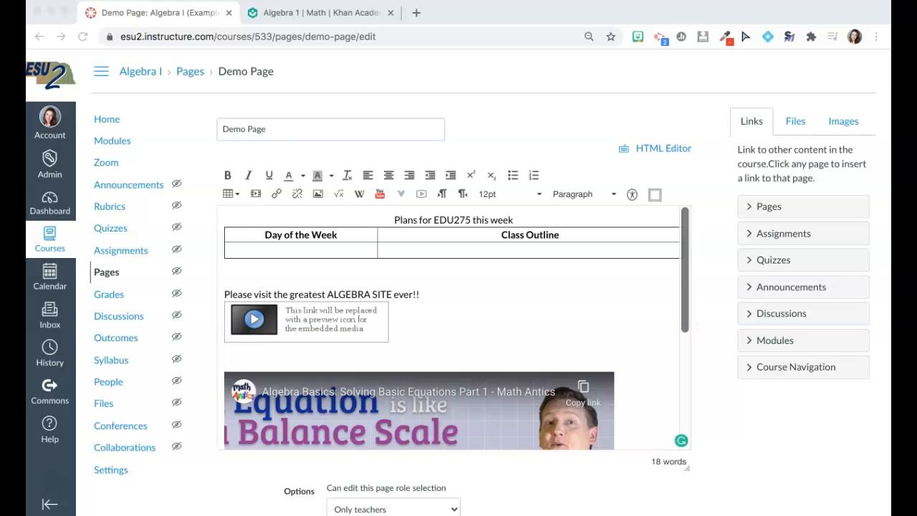
{"action": "left_click", "coordinate": [651, 152]}
{"action": "left_click", "coordinate": [653, 149]}
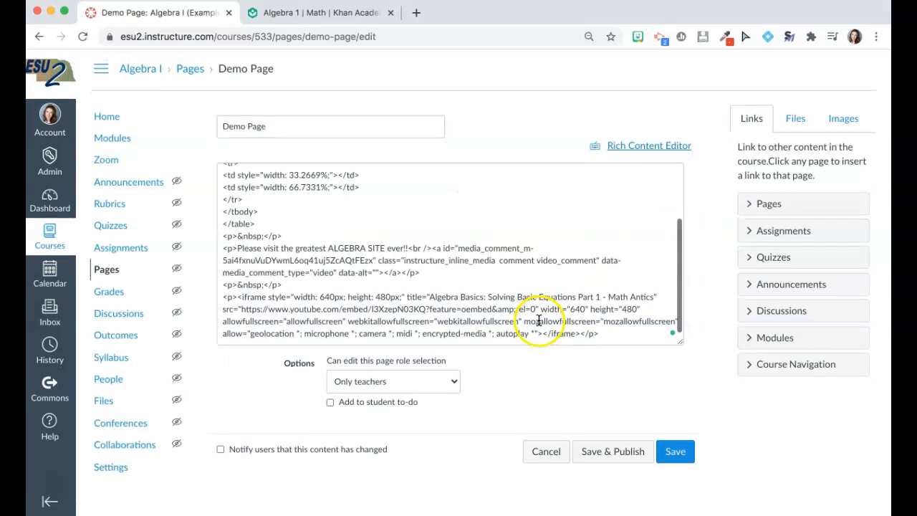
{"action": "left_click", "coordinate": [611, 334]}
{"action": "type", "text": "<iframe width=\"560\" height=\"315\" src=\"https://www.youtube.com/embed/JrolgDL5v3w\" frameborder=\"0\" allow=\"accelerometer; autoplay; clipboard-write; encrypted-media; gyroscope; picture-in-picture\" allowfullscreen></iframe>"}
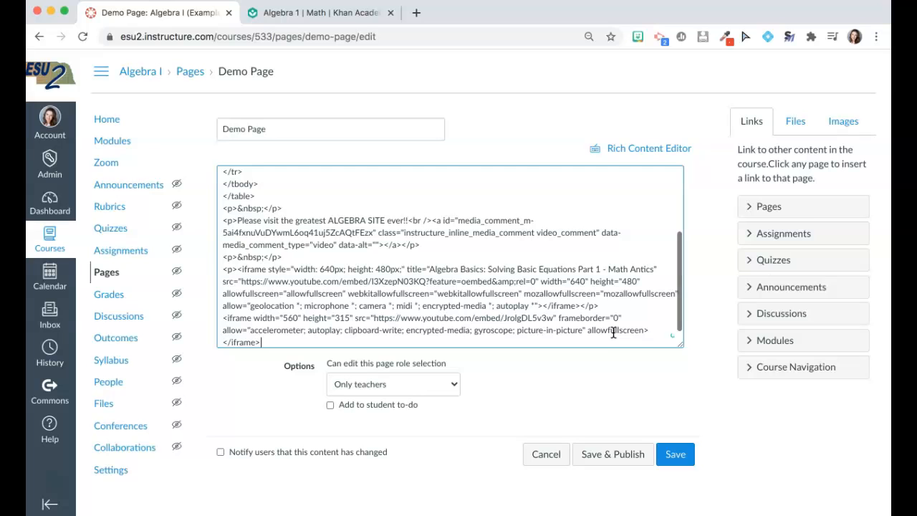
{"action": "left_click", "coordinate": [648, 154]}
{"action": "scroll", "coordinate": [553, 311], "scroll_direction": "down", "scroll_amount": 8}
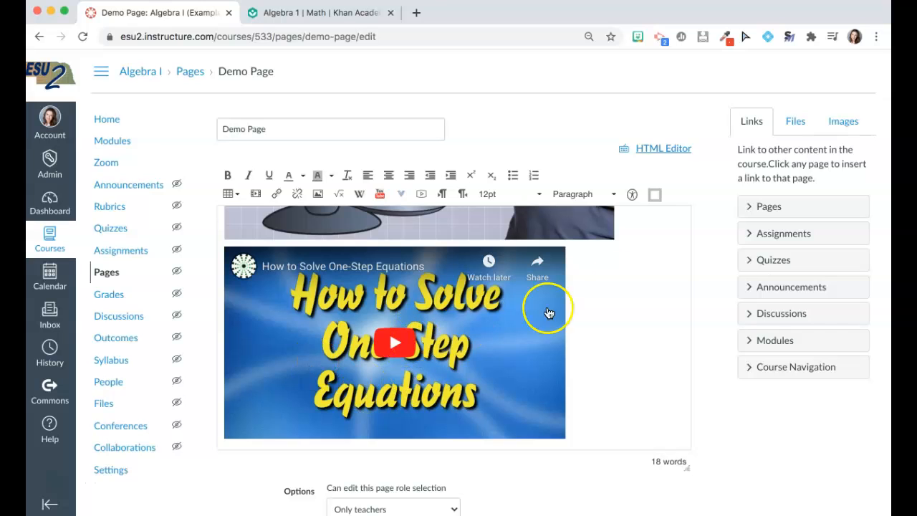
Look at the page's HTML source once more and return to the rich content view.
{"action": "left_click", "coordinate": [664, 149]}
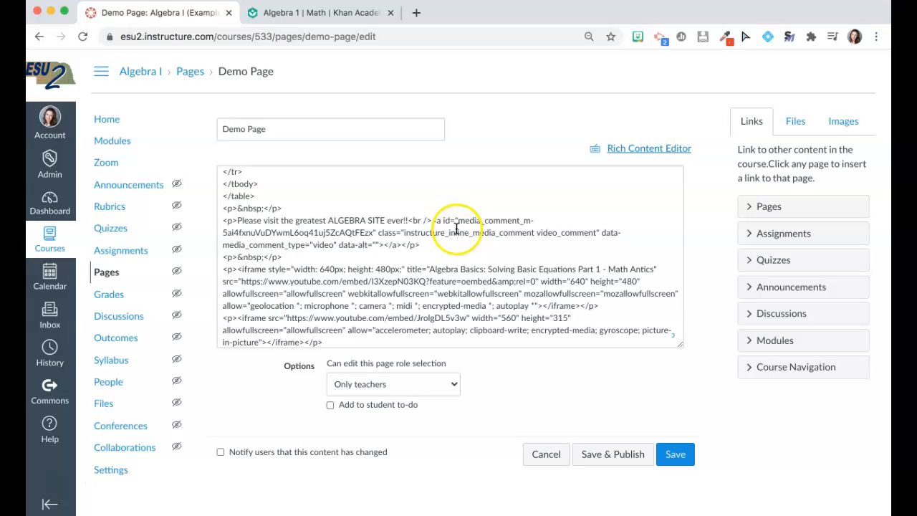
{"action": "left_click", "coordinate": [663, 152]}
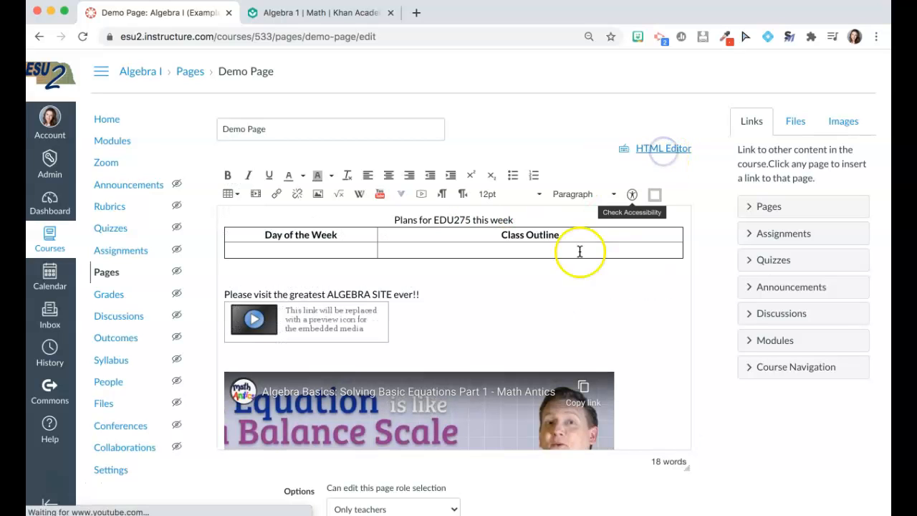
{"action": "scroll", "coordinate": [528, 327], "scroll_direction": "down", "scroll_amount": 1}
{"action": "scroll", "coordinate": [528, 327], "scroll_direction": "up", "scroll_amount": 1}
Fill the table's empty row with "Monday" under Day of the Week and "Please Complete:" under Class Outline.
{"action": "left_click", "coordinate": [351, 268]}
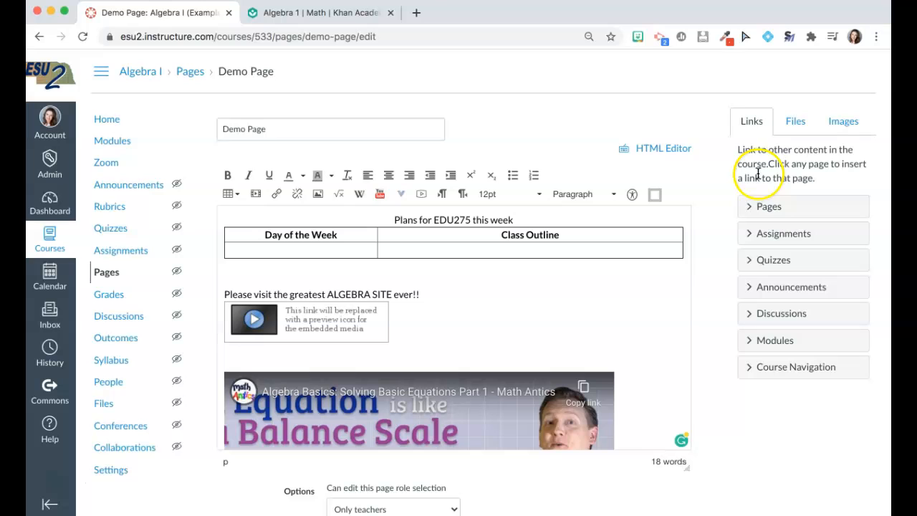
{"action": "left_click", "coordinate": [335, 252]}
{"action": "type", "text": "Monday"}
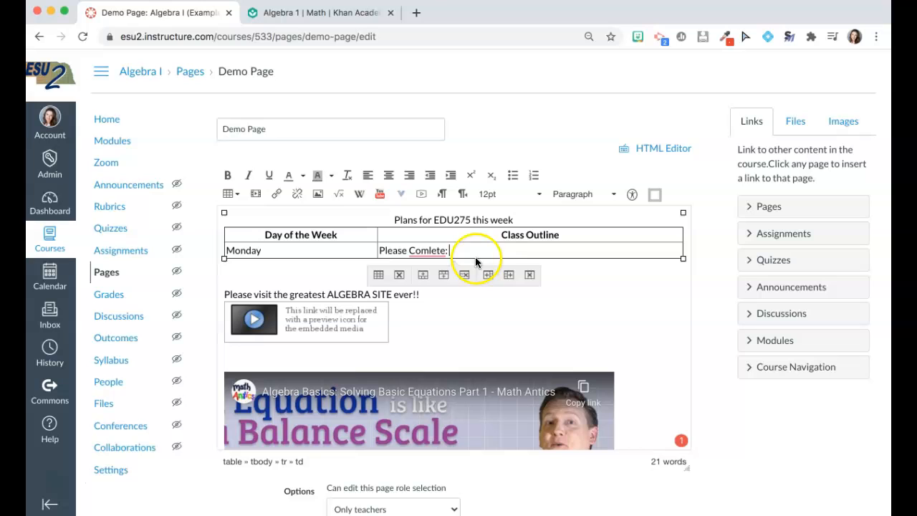
{"action": "left_click", "coordinate": [429, 250]}
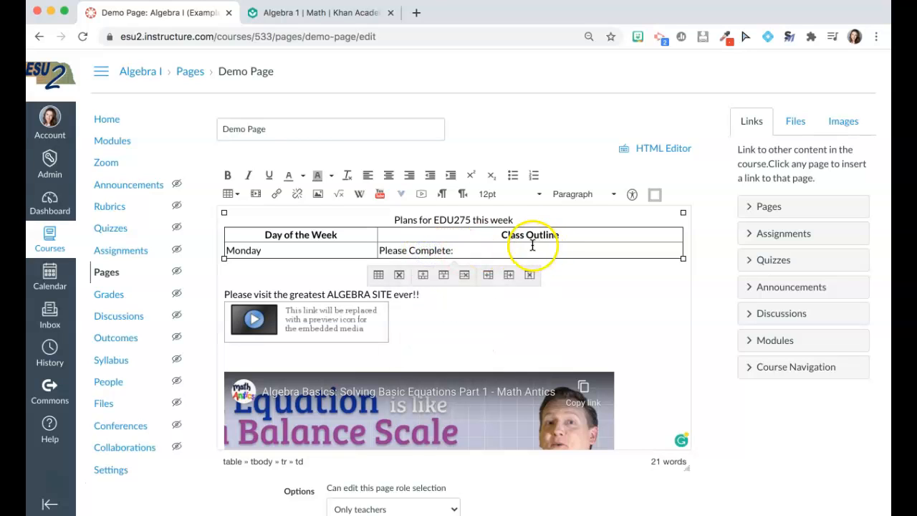
Insert a link to the course's 1.1 Assignment after "Please Complete:" in the Monday row.
{"action": "left_click", "coordinate": [749, 237]}
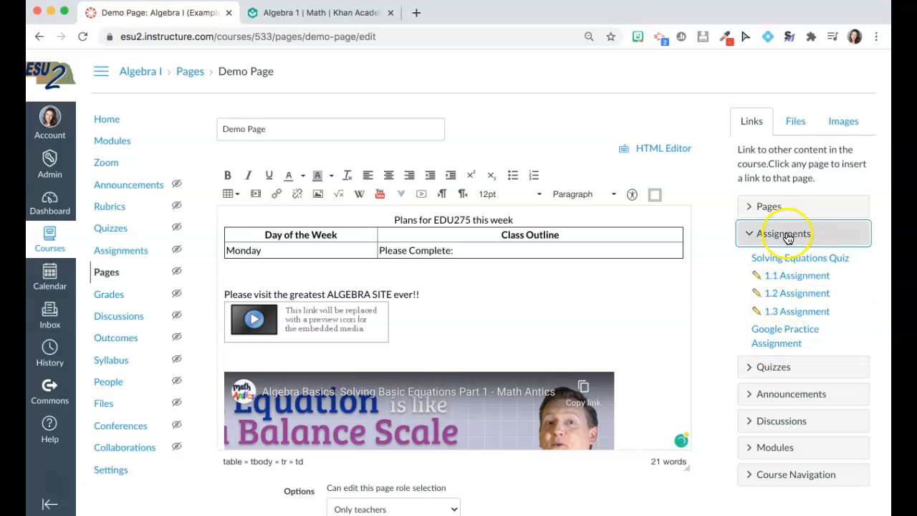
{"action": "left_click", "coordinate": [787, 274]}
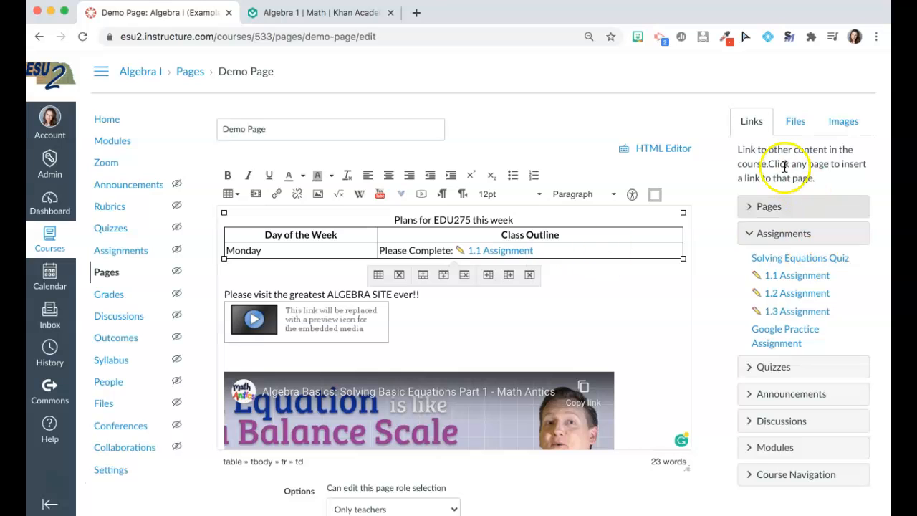
{"action": "left_click", "coordinate": [752, 235]}
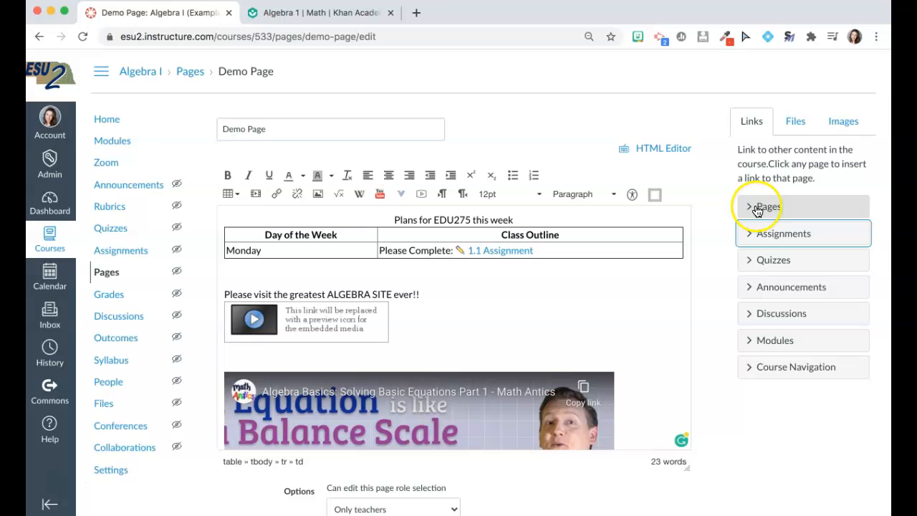
Embed the course image "Screen Shot 2020-07-08 at 8.54.04 AM.png" on the empty line below the table.
{"action": "left_click", "coordinate": [794, 123]}
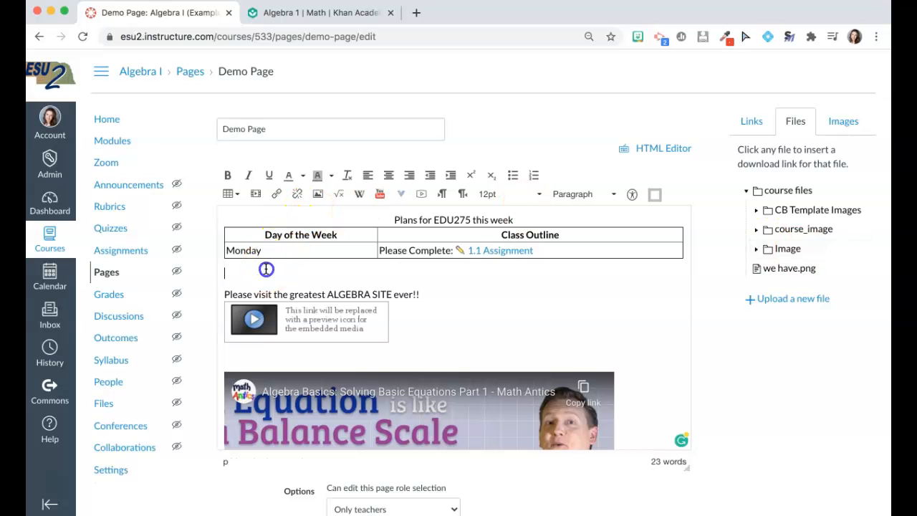
{"action": "left_click", "coordinate": [840, 120]}
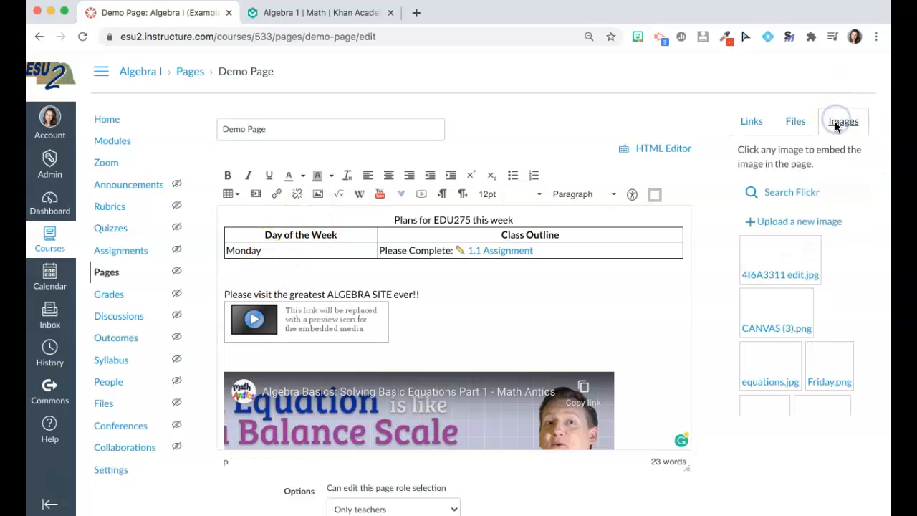
{"action": "scroll", "coordinate": [779, 271], "scroll_direction": "down", "scroll_amount": 10}
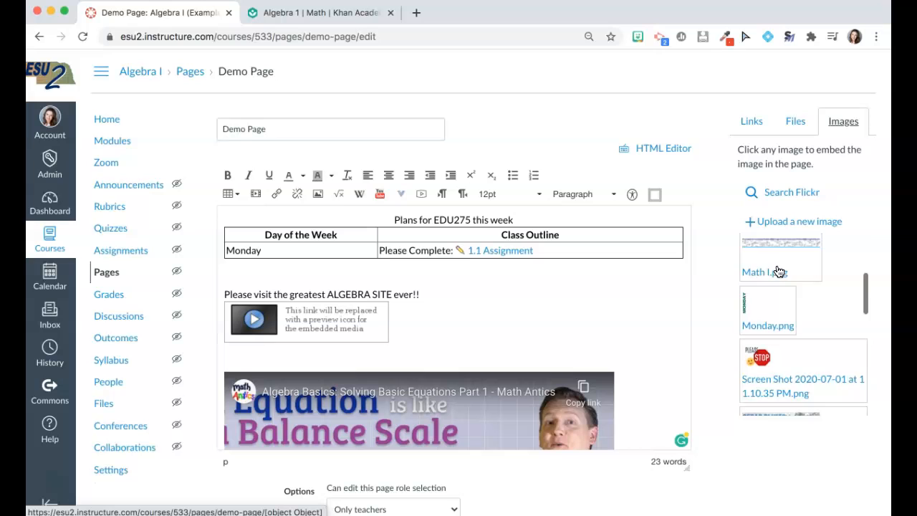
{"action": "scroll", "coordinate": [779, 271], "scroll_direction": "down", "scroll_amount": 5}
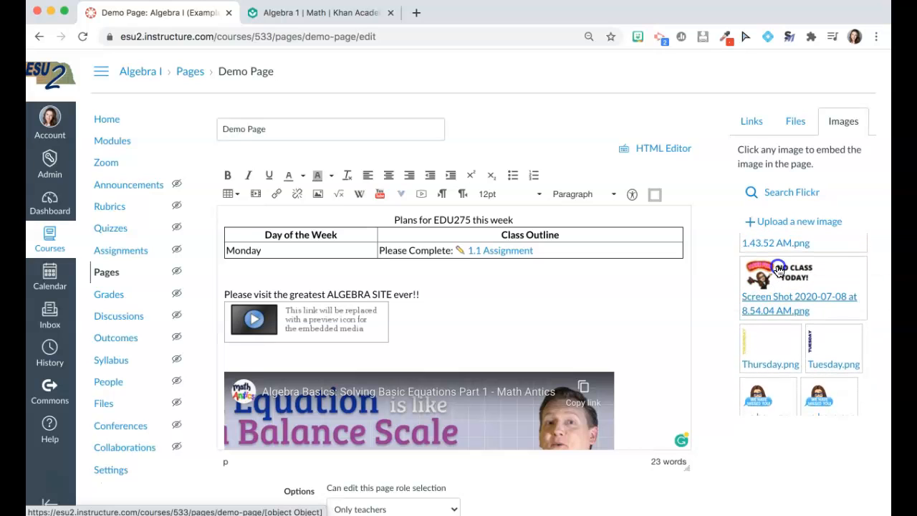
{"action": "left_click", "coordinate": [780, 271]}
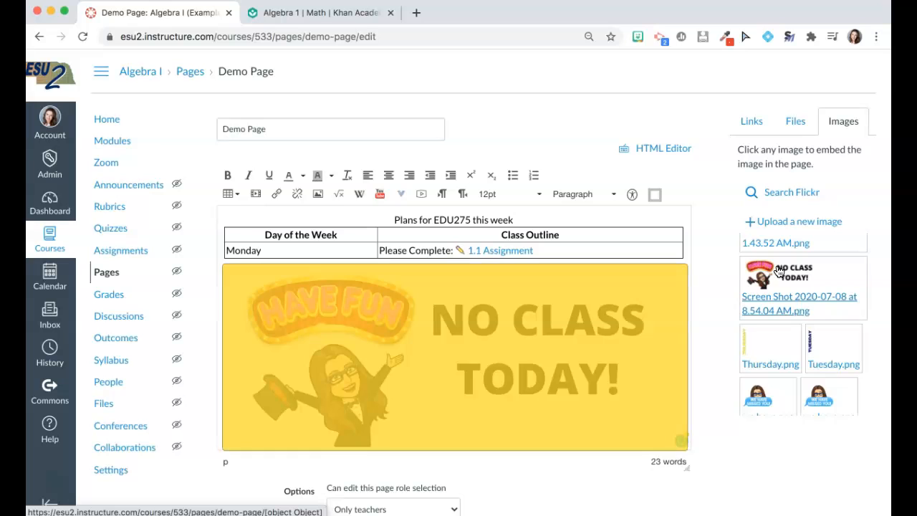
{"action": "left_click", "coordinate": [575, 334]}
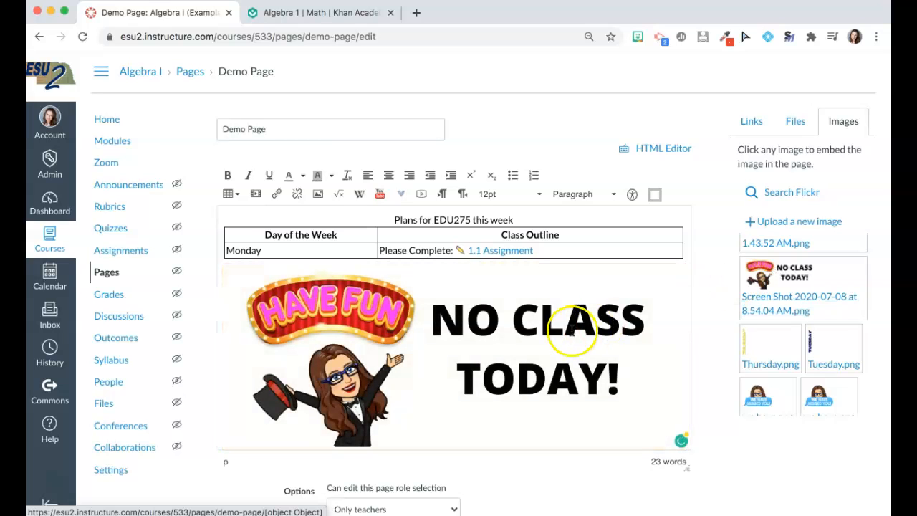
Shrink the NO CLASS TODAY! image to about 374 × 148 and mark it as a decorative image.
{"action": "left_click", "coordinate": [318, 195]}
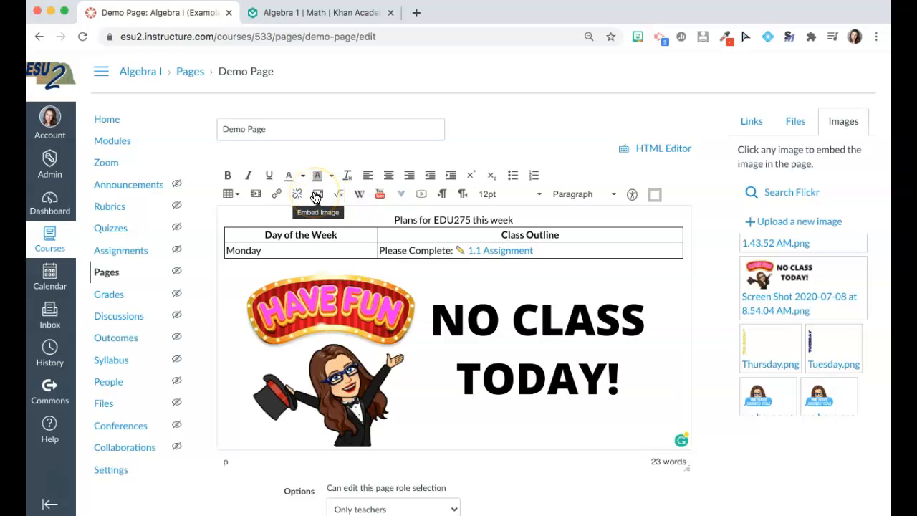
{"action": "left_click", "coordinate": [422, 322]}
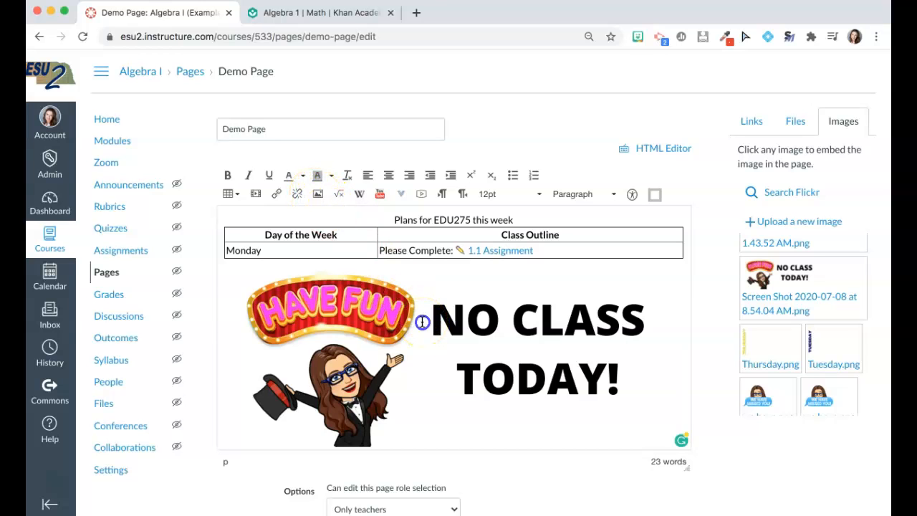
{"action": "left_click", "coordinate": [422, 322]}
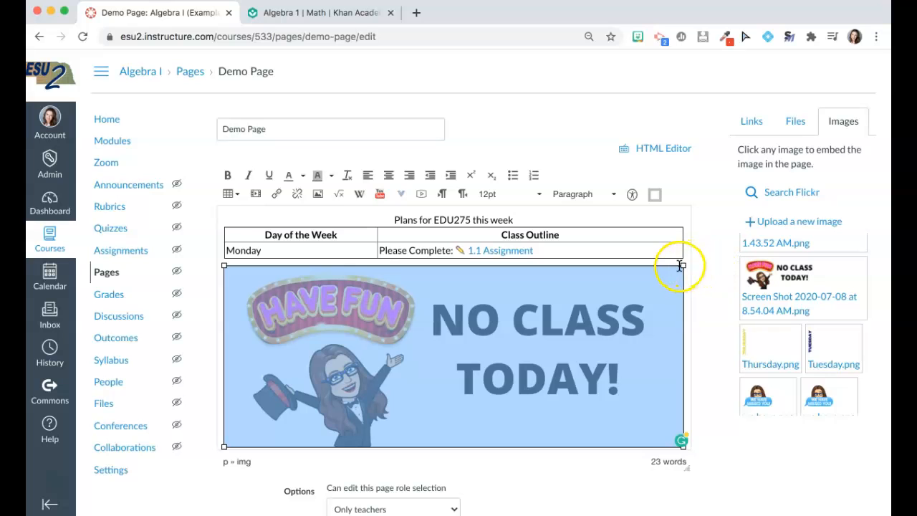
{"action": "left_click_drag", "start_coordinate": [683, 266], "coordinate": [423, 395]}
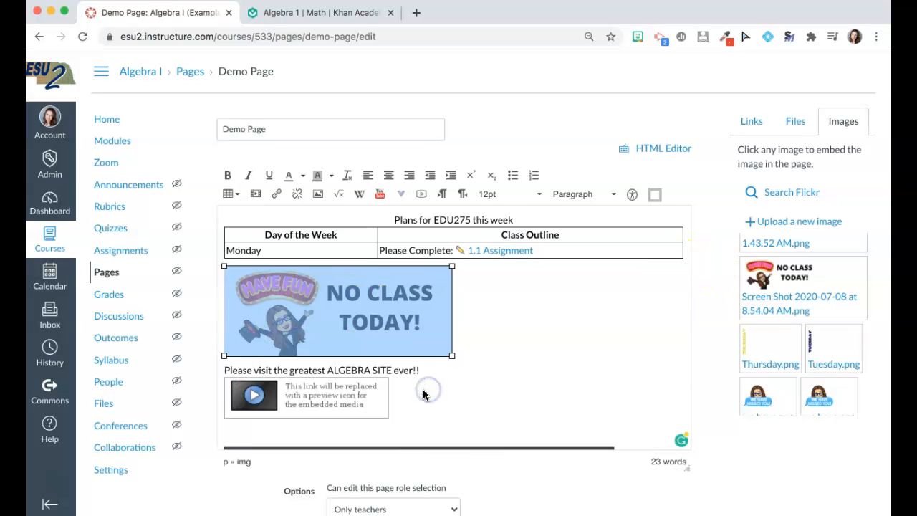
{"action": "left_click", "coordinate": [318, 191]}
{"action": "left_click", "coordinate": [389, 326]}
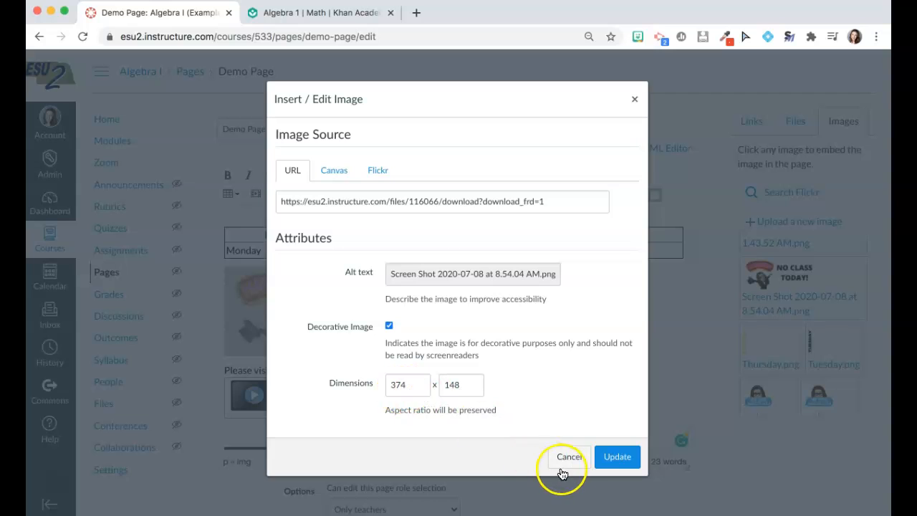
{"action": "left_click", "coordinate": [609, 457]}
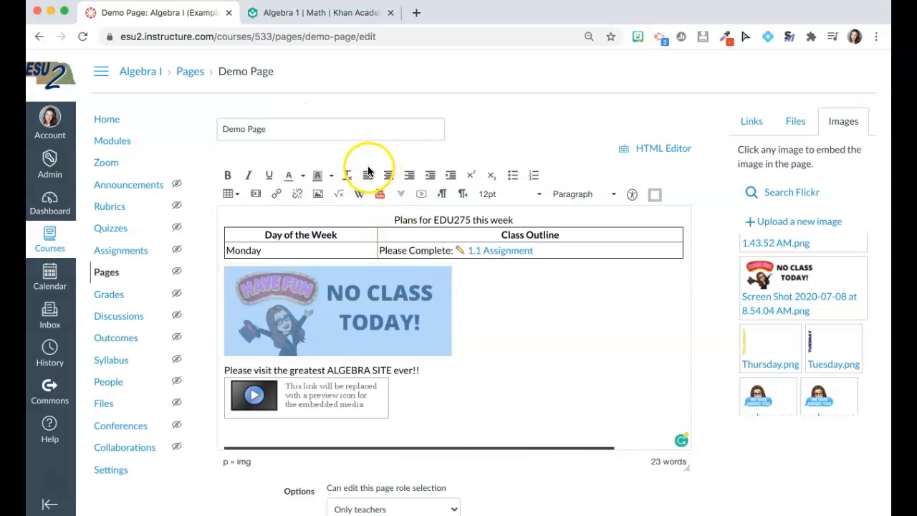
Try the NO CLASS TODAY! image centred, align it to the right of the page and save the page.
{"action": "left_click", "coordinate": [389, 176]}
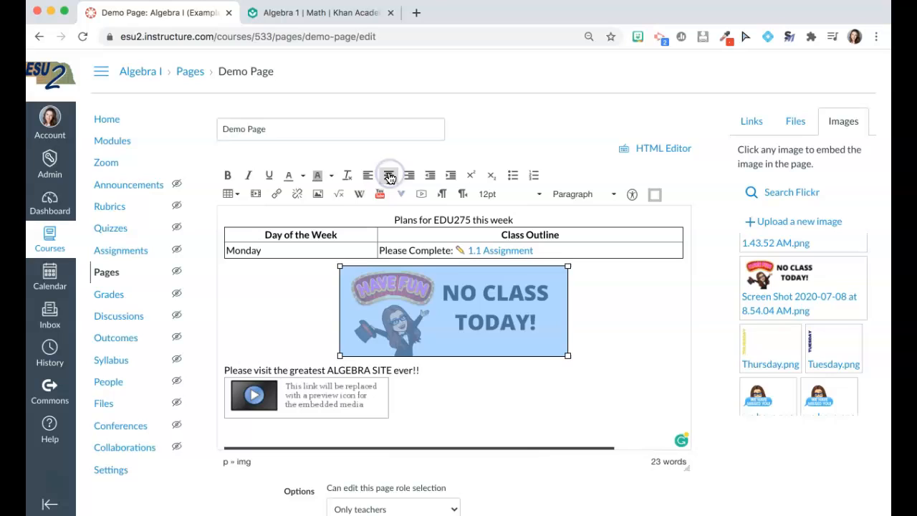
{"action": "left_click", "coordinate": [409, 176]}
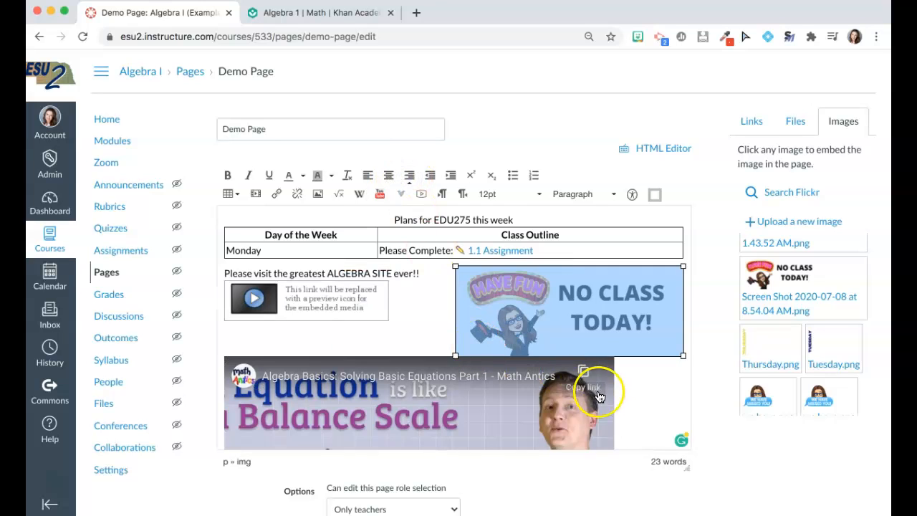
{"action": "left_click", "coordinate": [638, 393]}
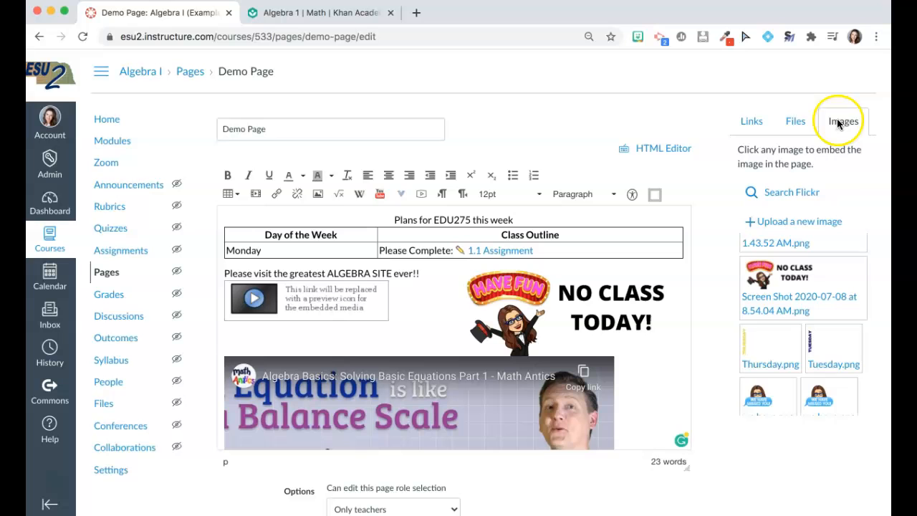
{"action": "scroll", "coordinate": [736, 474], "scroll_direction": "down", "scroll_amount": 3}
{"action": "left_click", "coordinate": [675, 489]}
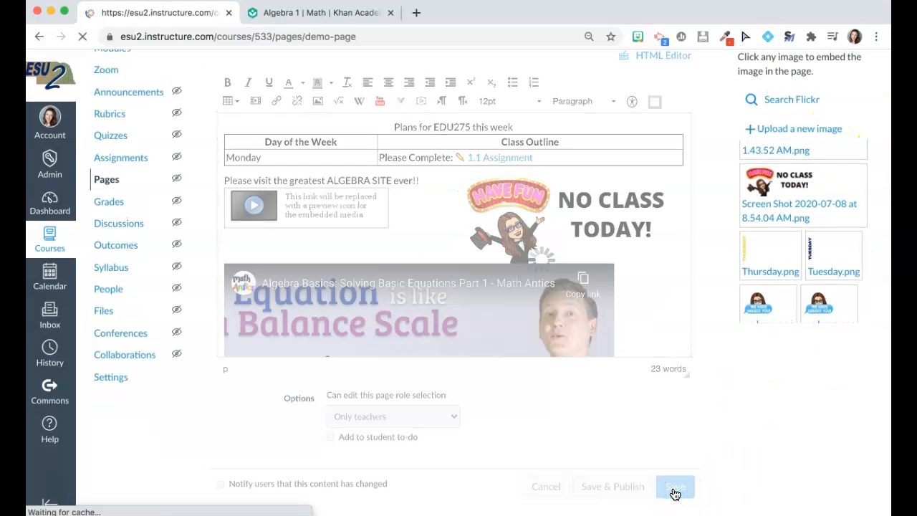